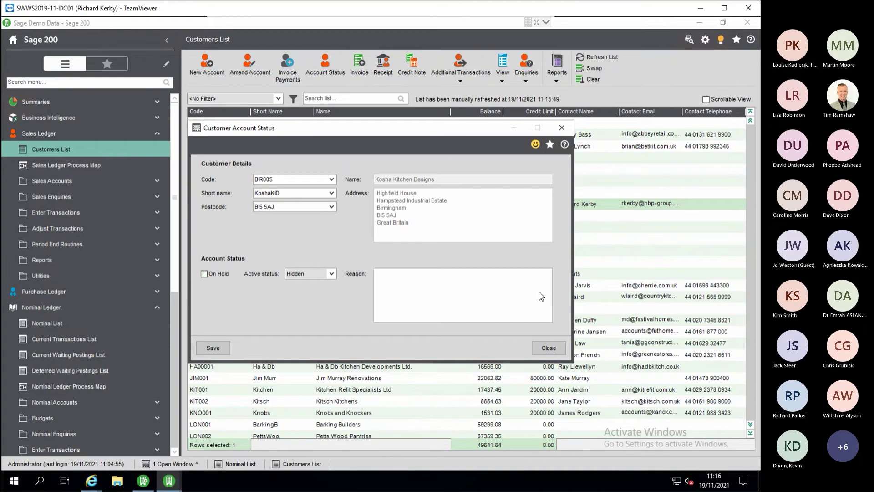
# Close the account status form for Kosha Kitchen Designs without saving the changes.
pyautogui.click(549, 347)
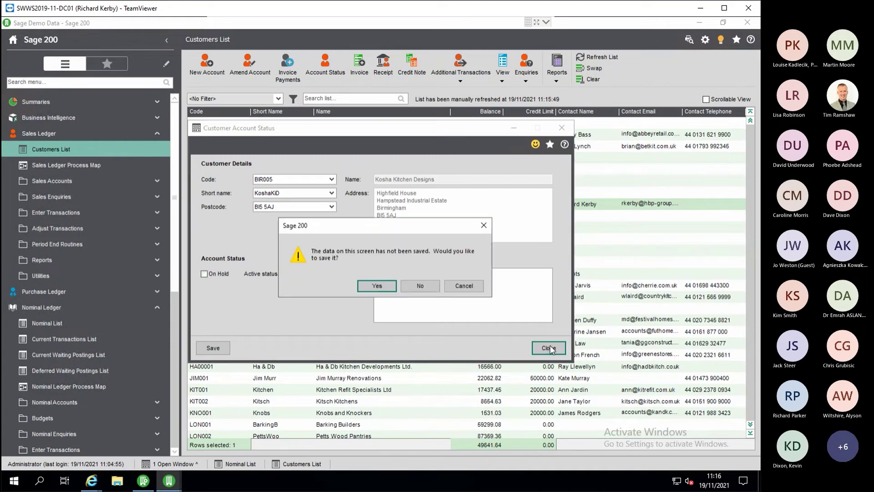
pyautogui.click(418, 282)
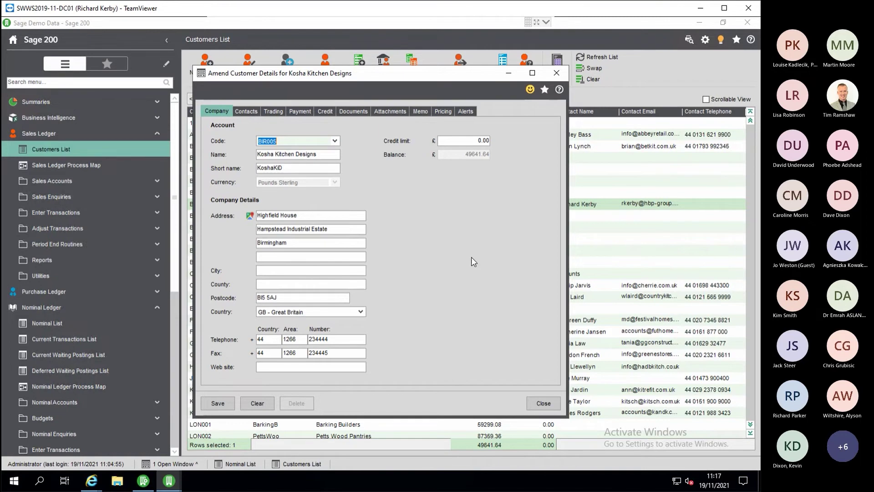
# Look up the address of Kosha Kitchen Designs on the map from its customer record, and close both the map and the record.
pyautogui.click(250, 216)
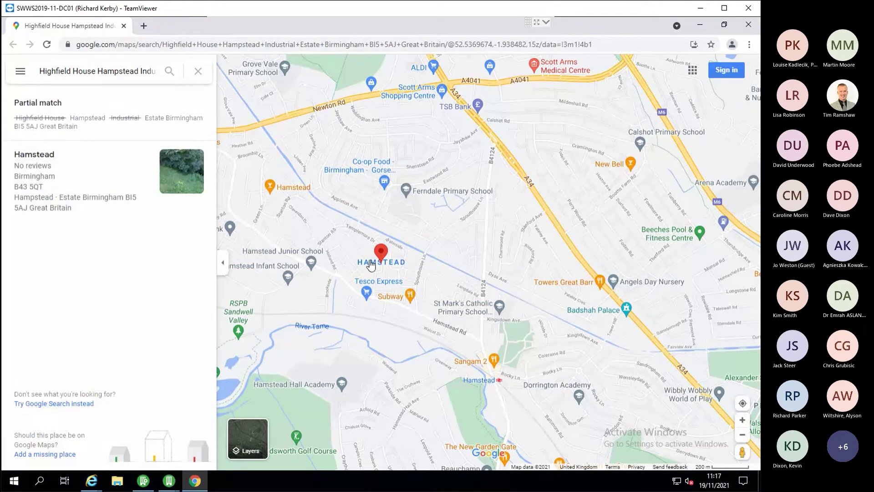
pyautogui.moveTo(377, 257)
pyautogui.click(747, 25)
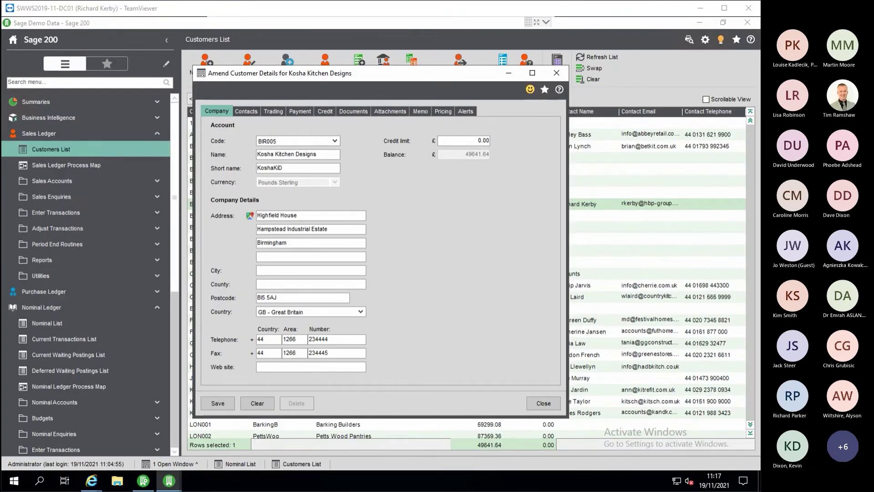
pyautogui.click(551, 74)
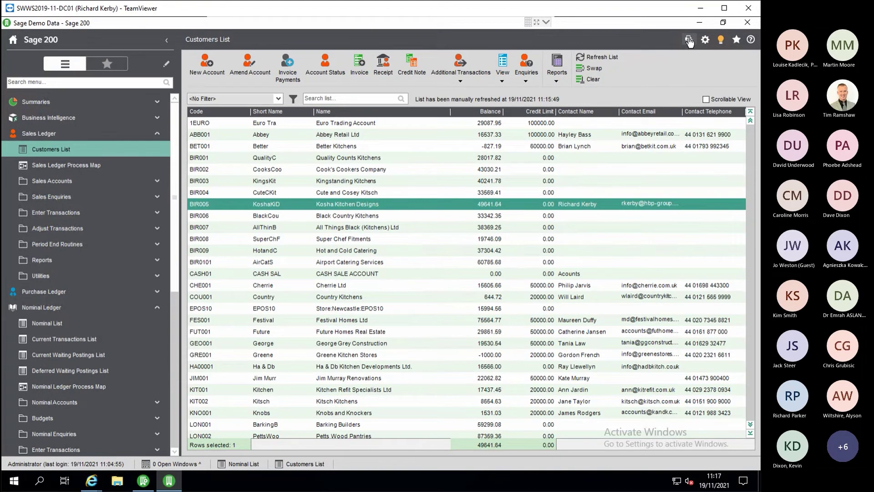
# Set the report output mode to Spooler and save the change.
pyautogui.click(705, 40)
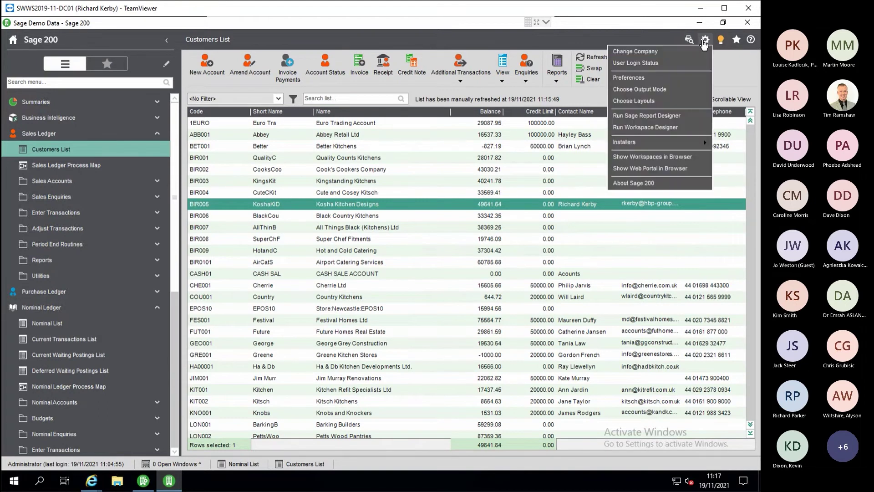
pyautogui.click(670, 88)
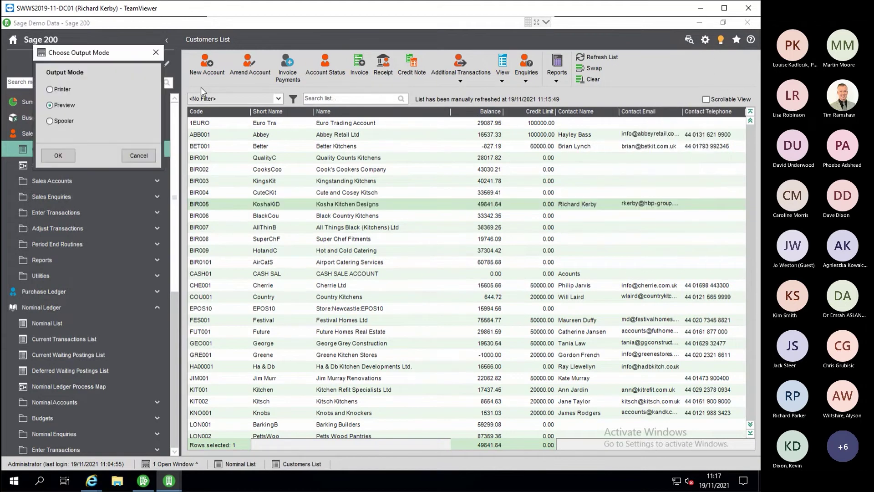
pyautogui.moveTo(284, 67); pyautogui.dragTo(361, 84)
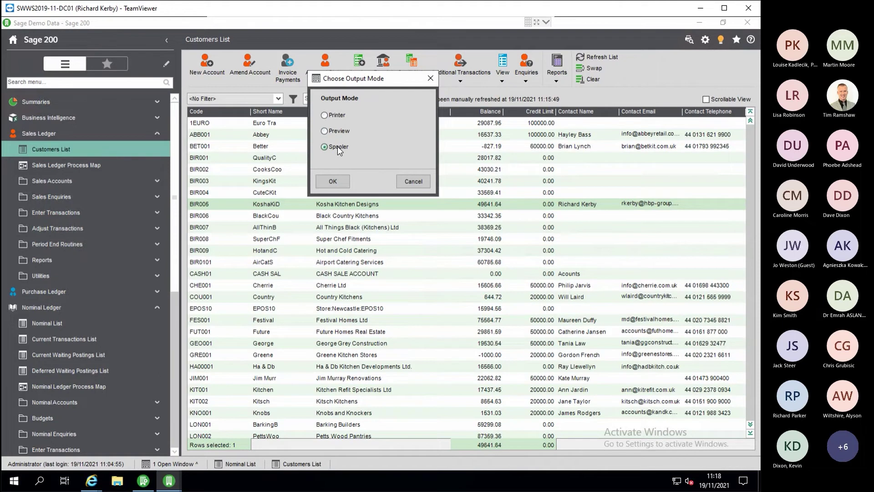
pyautogui.click(407, 181)
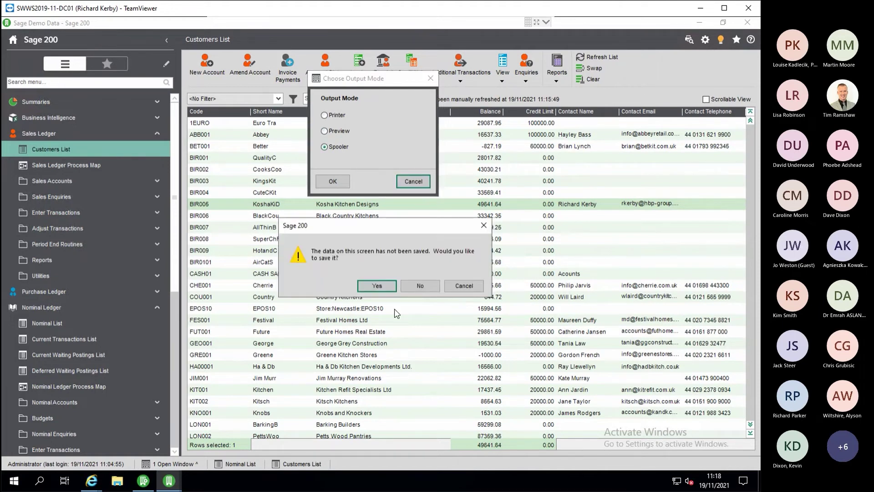
pyautogui.click(381, 283)
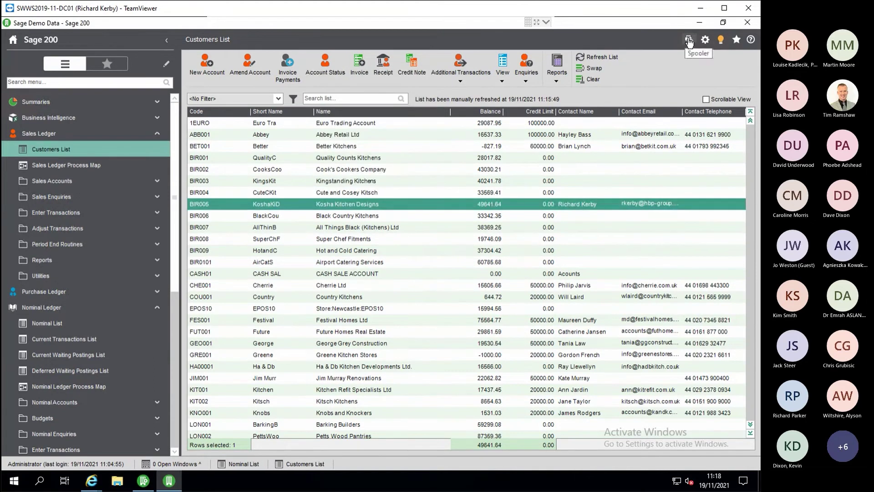
# Open the report spooler and examine the listed reports and the user filter options.
pyautogui.click(690, 41)
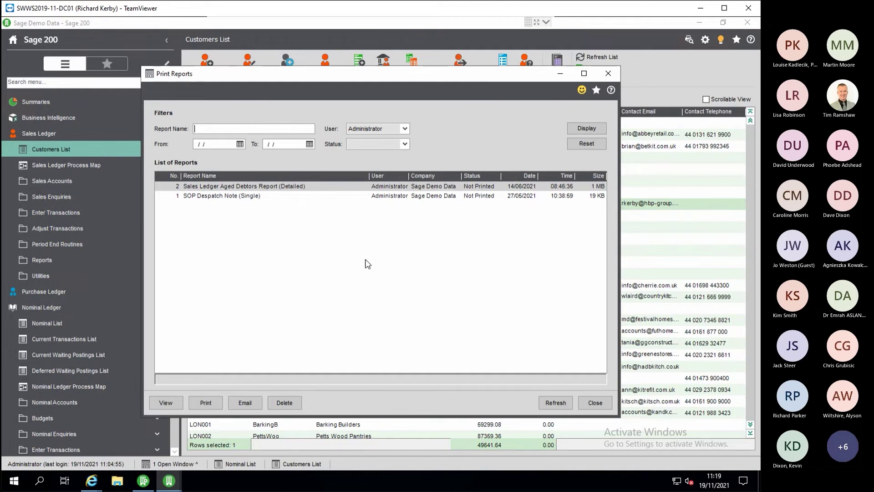
pyautogui.click(405, 128)
pyautogui.click(405, 128)
pyautogui.click(364, 196)
pyautogui.press('Up')
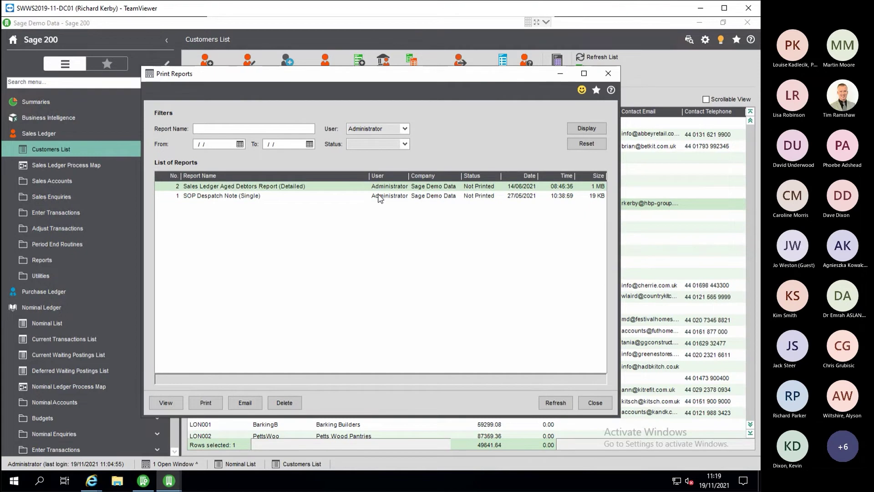
pyautogui.click(405, 128)
pyautogui.click(404, 128)
# Choose Not Printed as the spooler's status filter, look at the date range fields, and close the spooler.
pyautogui.click(404, 143)
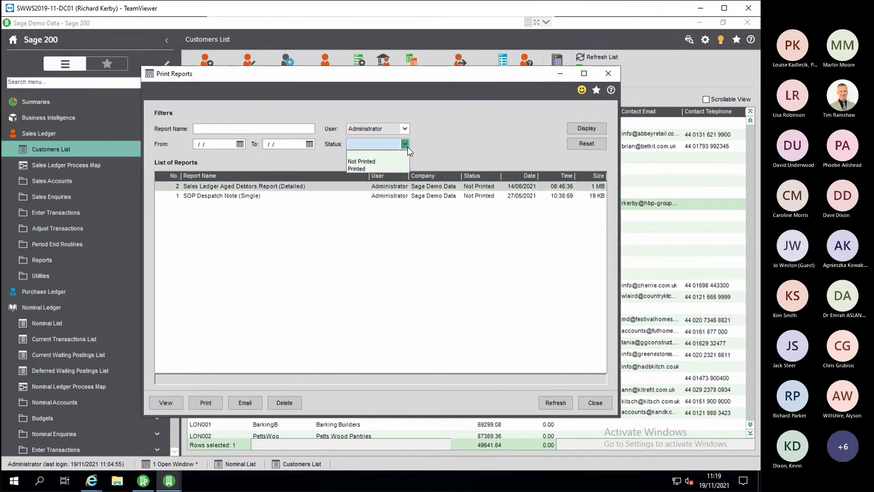
pyautogui.click(371, 162)
pyautogui.click(292, 144)
pyautogui.click(226, 144)
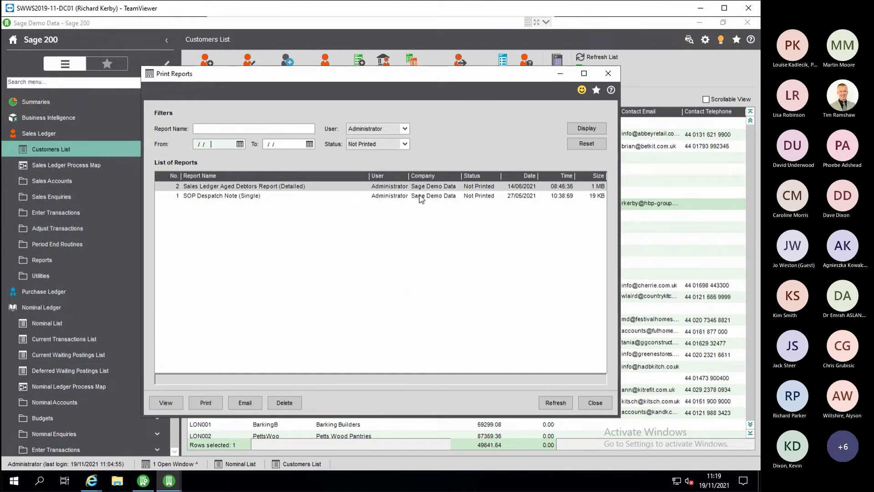
pyautogui.click(591, 402)
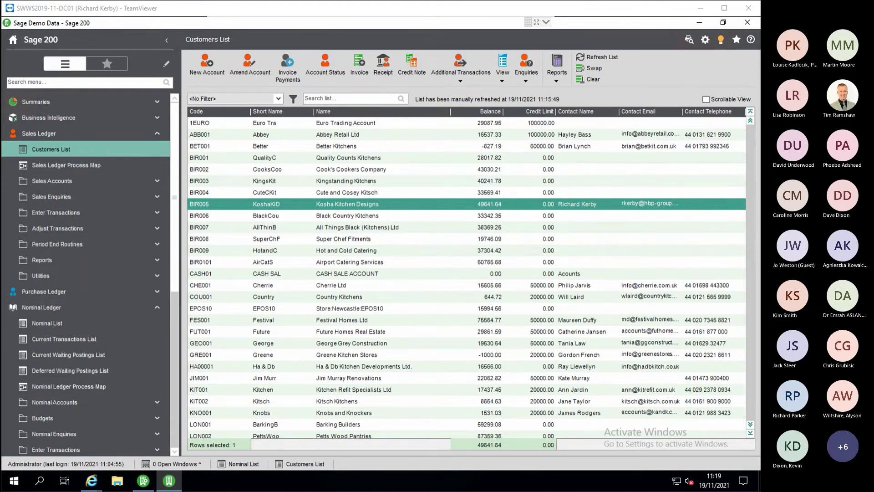
# Examine the new alert form in the Hot and Cold Catering customer record, and close it without adding an alert.
pyautogui.click(312, 252)
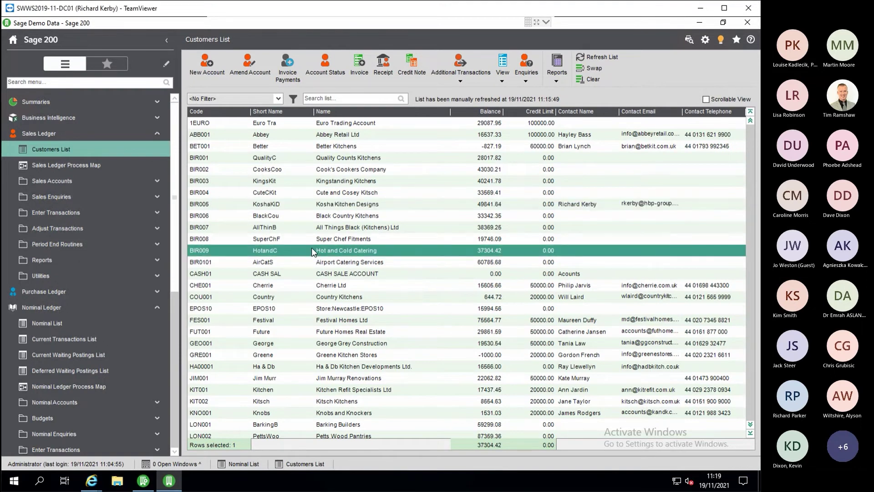
pyautogui.click(247, 70)
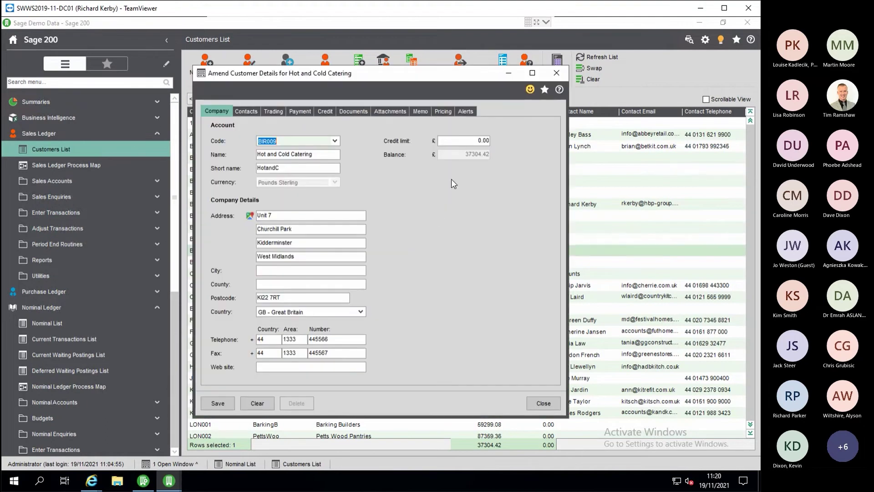
pyautogui.click(464, 111)
pyautogui.click(231, 364)
pyautogui.click(328, 188)
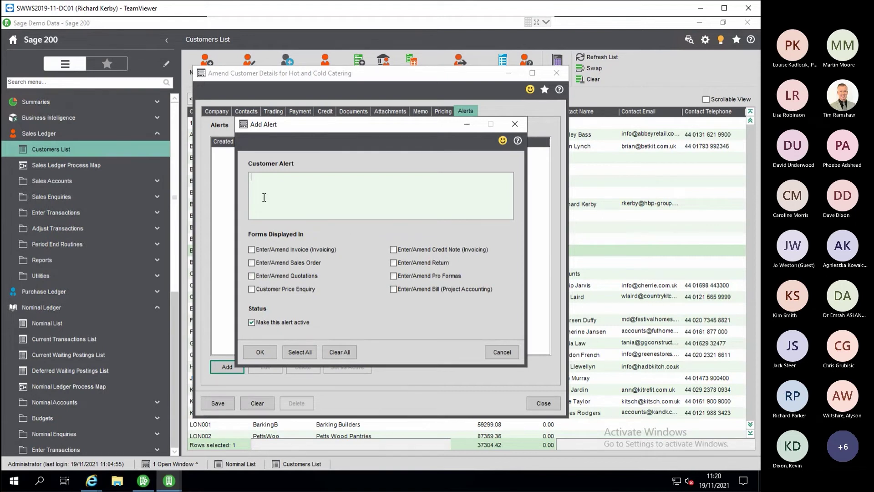
pyautogui.moveTo(334, 132); pyautogui.dragTo(351, 146)
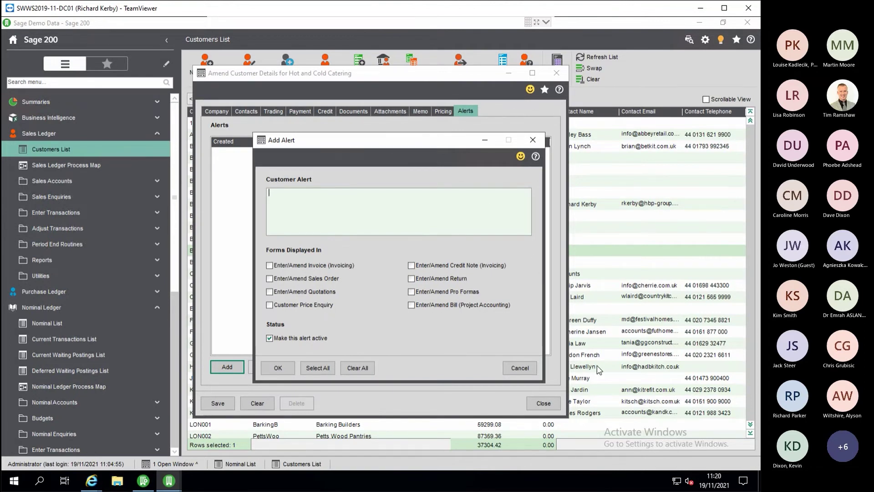
pyautogui.click(519, 367)
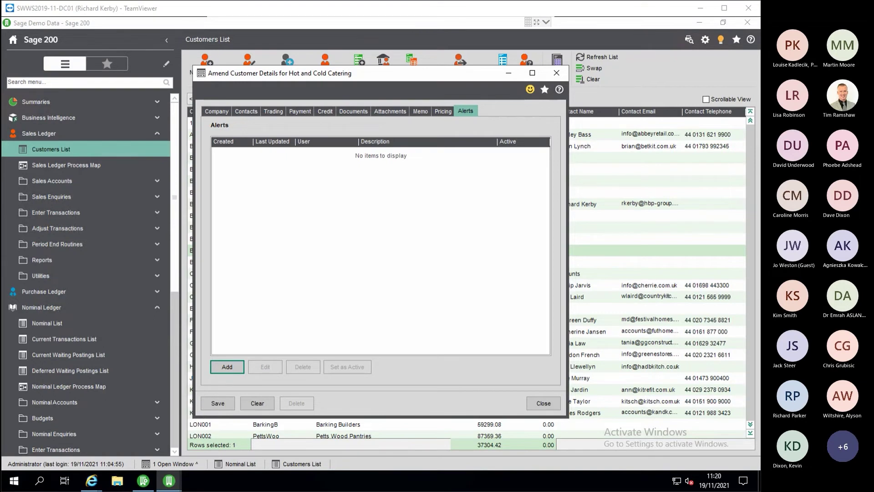
pyautogui.click(550, 402)
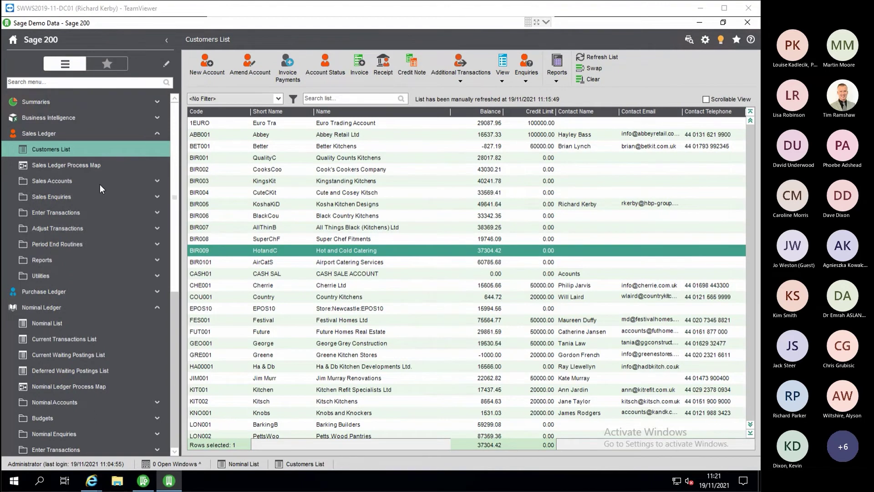
# Open the Suppliers List in the Purchase Ledger.
pyautogui.click(39, 133)
pyautogui.click(59, 165)
pyautogui.click(59, 153)
pyautogui.click(66, 164)
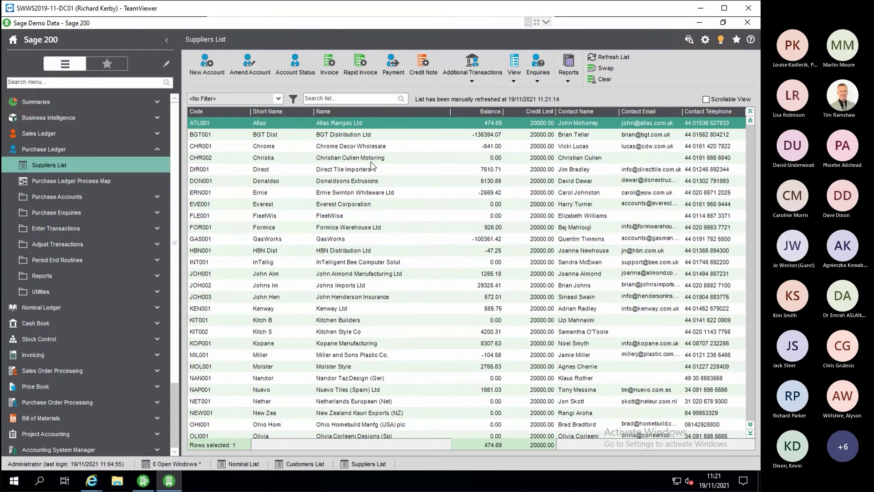
# Enter a purchase invoice for Direct Tile Importers with a goods value of 100, and save it with the option to attach documents.
pyautogui.click(349, 170)
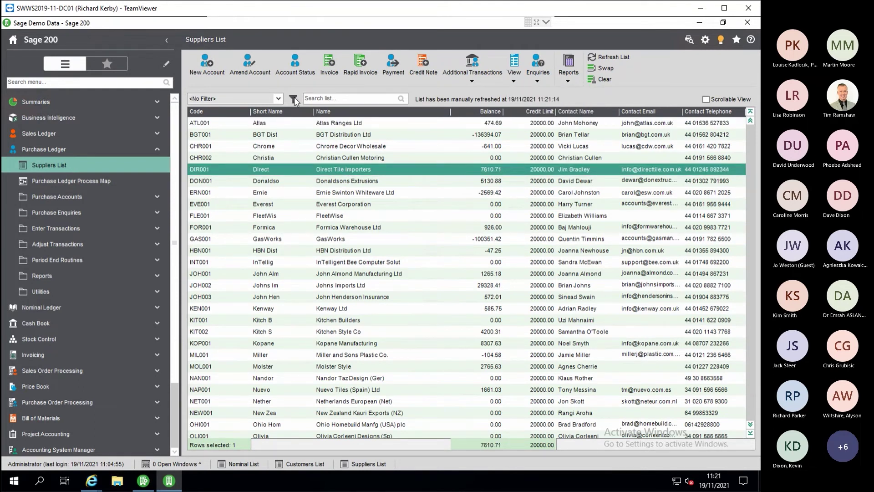
pyautogui.click(331, 67)
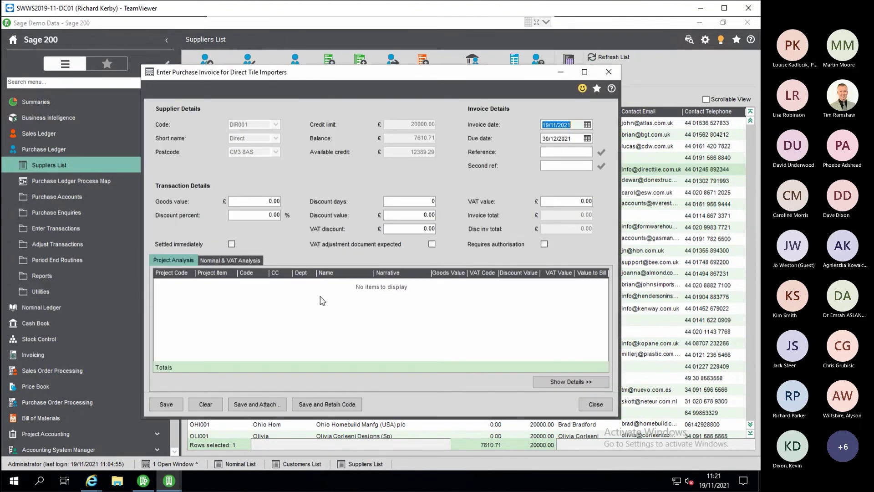
pyautogui.click(257, 203)
pyautogui.write('100')
pyautogui.press('Tab')
pyautogui.click(256, 406)
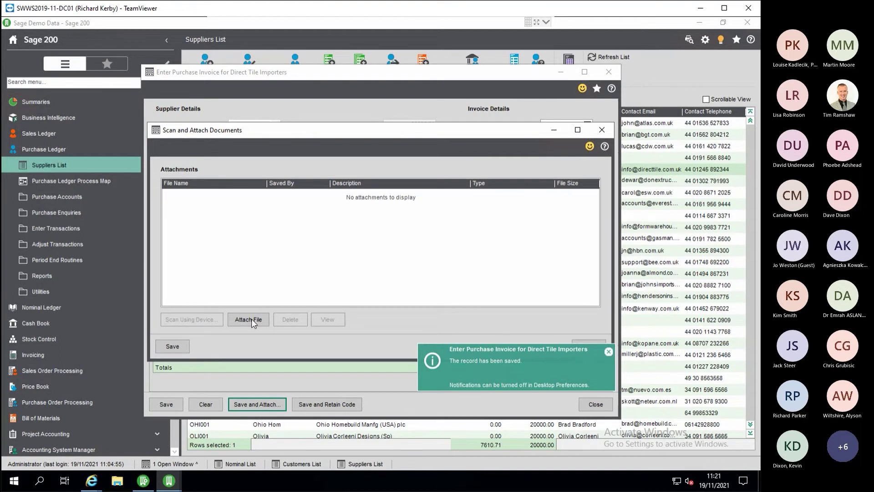
# Attach the Invoice (Single) PDF from the Desktop to the purchase invoice.
pyautogui.click(251, 319)
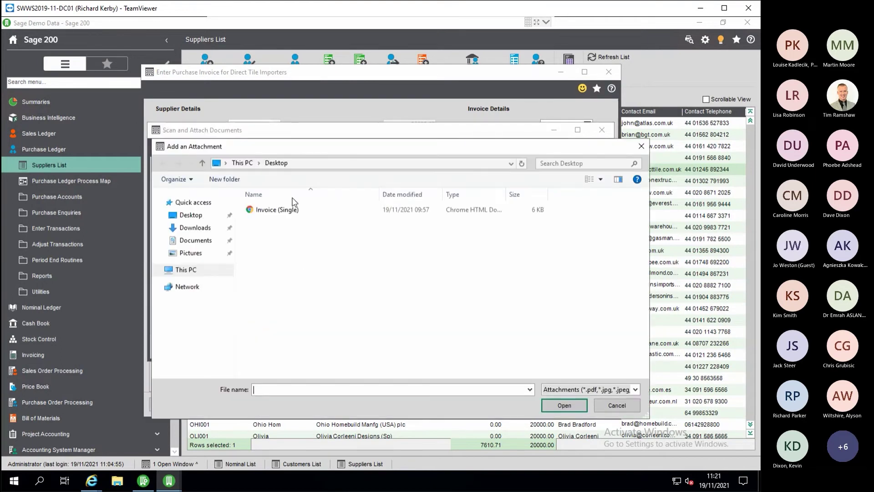
pyautogui.click(283, 212)
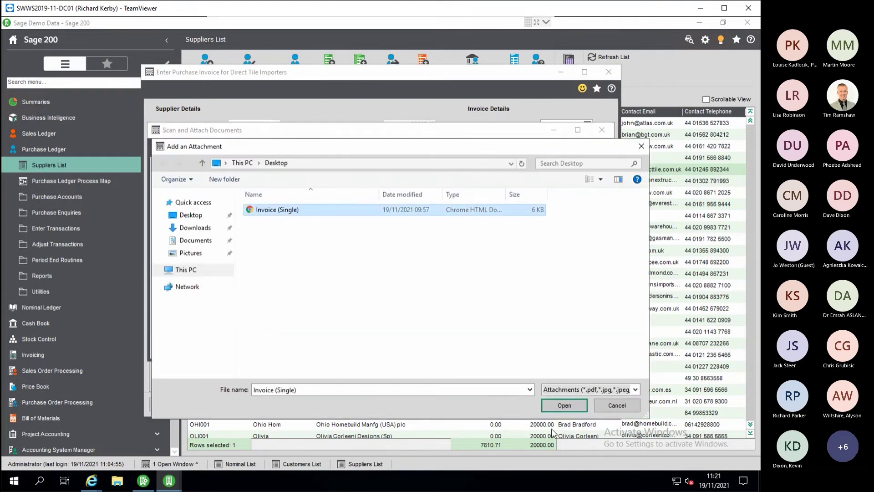
pyautogui.click(564, 405)
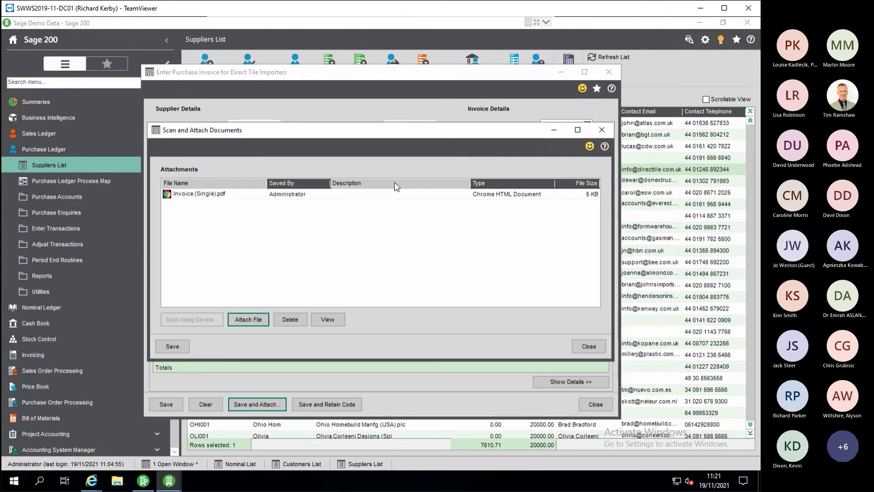
# View the attached Invoice (Single).pdf and close the document.
pyautogui.click(328, 319)
pyautogui.click(228, 195)
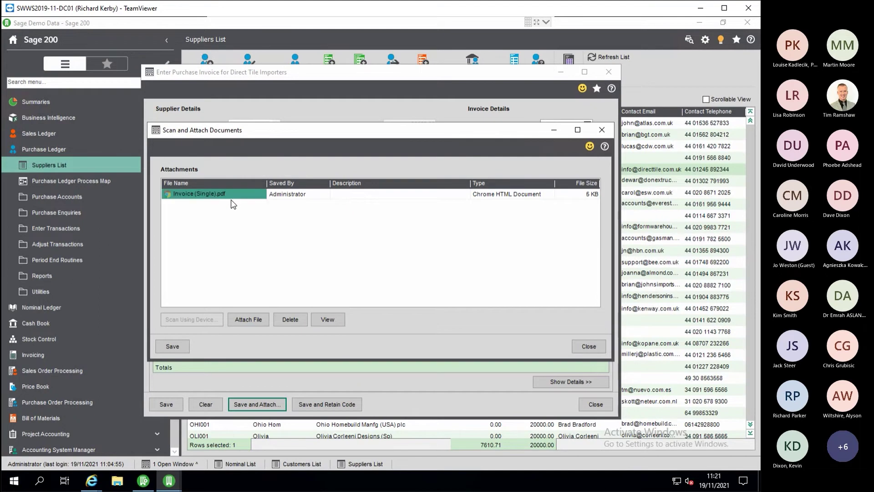
pyautogui.click(329, 322)
pyautogui.click(300, 315)
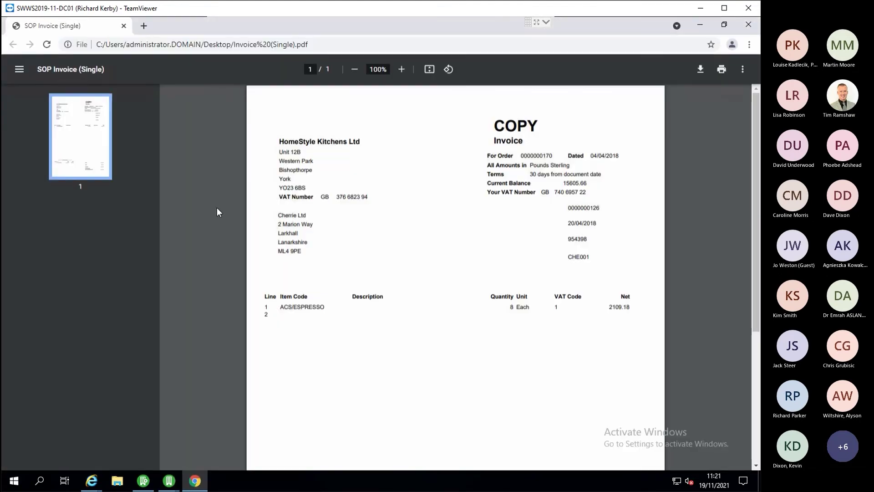
pyautogui.click(749, 25)
# Save the attachment and close the purchase invoice form.
pyautogui.click(166, 347)
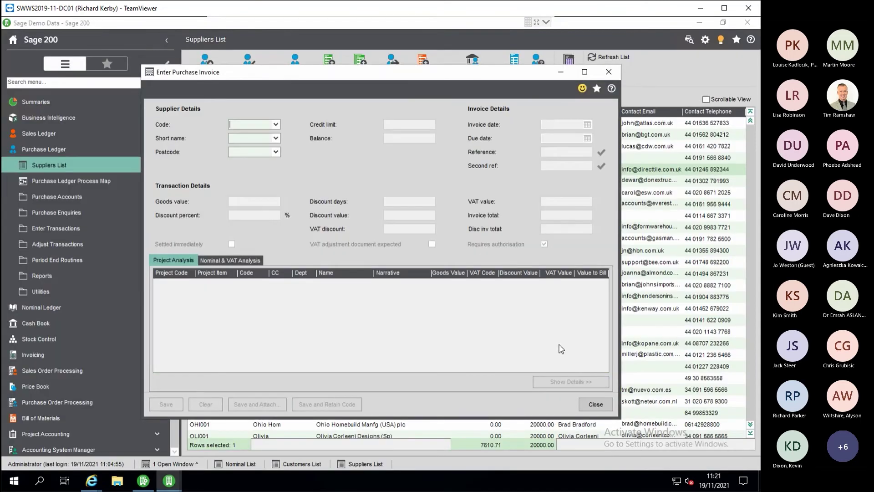
pyautogui.click(595, 404)
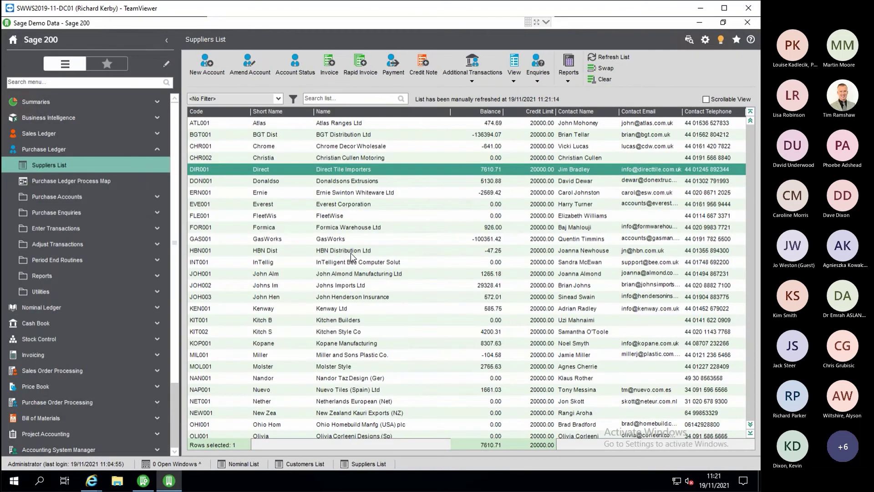
# Open the supplier transaction enquiry for Direct Tile Importers and check the new invoice for its attachment marker.
pyautogui.click(515, 76)
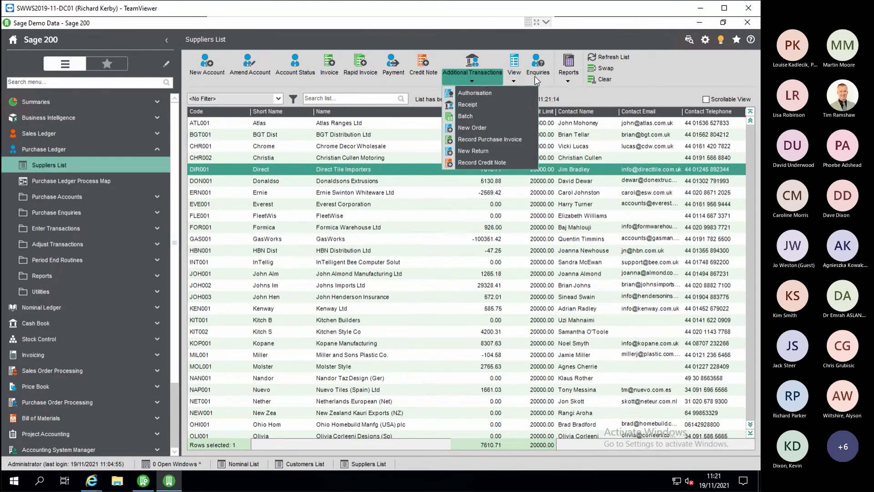
pyautogui.moveTo(542, 81)
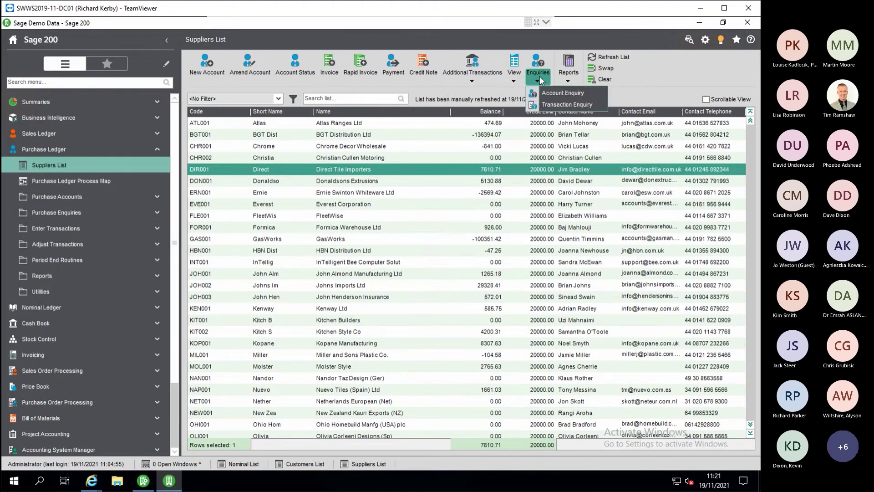
pyautogui.click(556, 103)
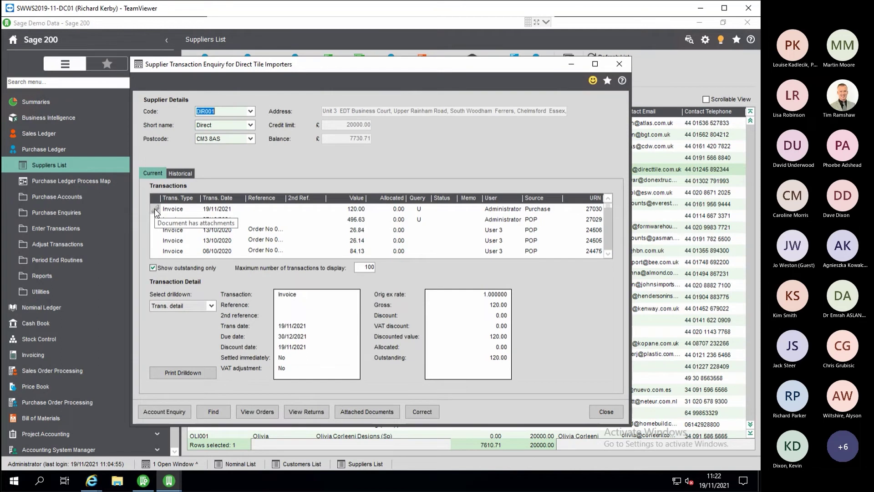
# Select the attached invoice dated 19/11/2021 and close the supplier transaction enquiry.
pyautogui.click(177, 210)
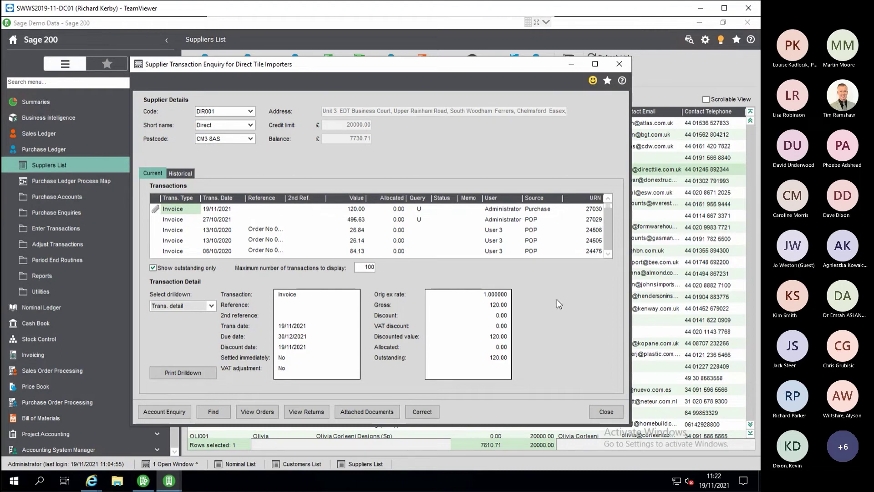
pyautogui.click(610, 413)
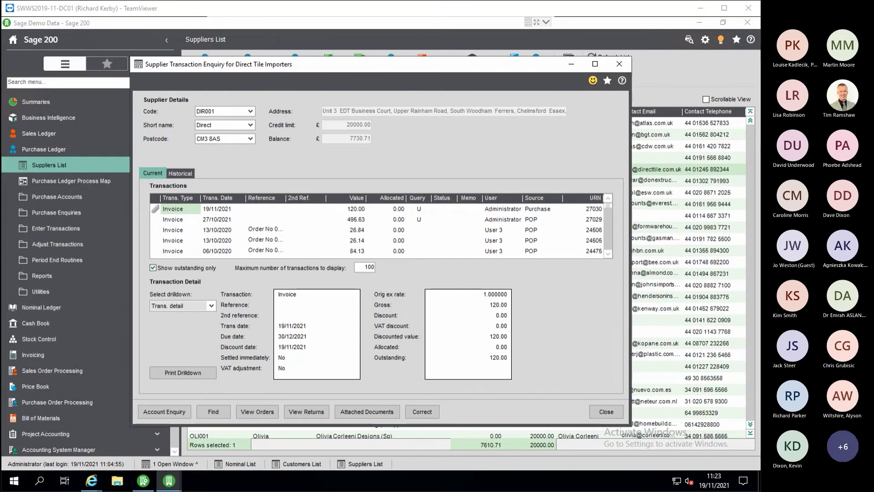
pyautogui.click(605, 415)
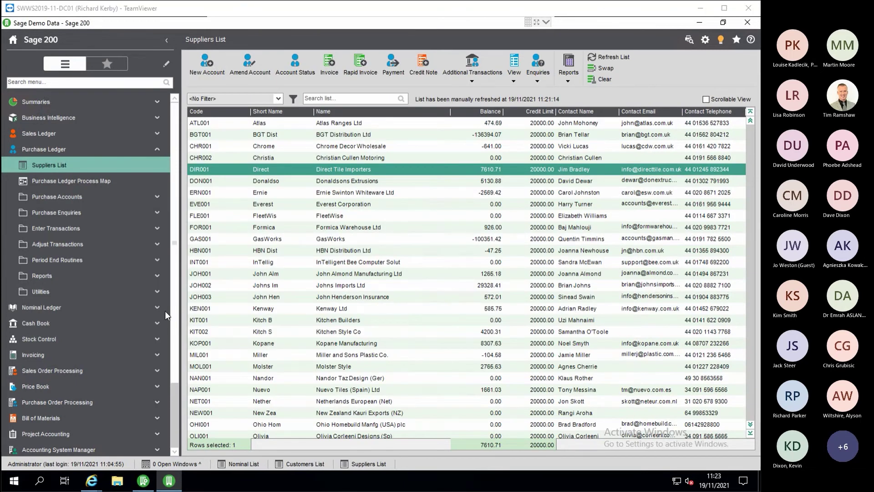
# Collapse the Purchase Ledger module and open the audit log viewer in Accounting System Manager.
pyautogui.click(44, 148)
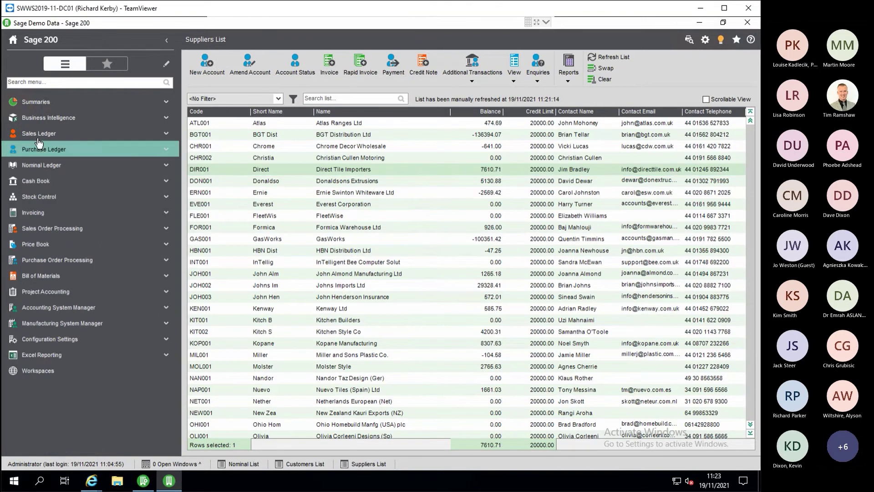
pyautogui.click(49, 308)
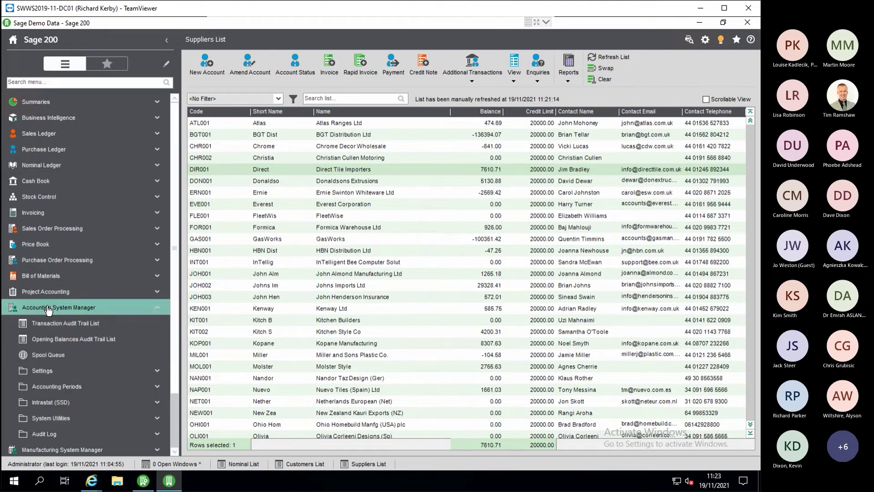
pyautogui.click(58, 436)
pyautogui.click(76, 401)
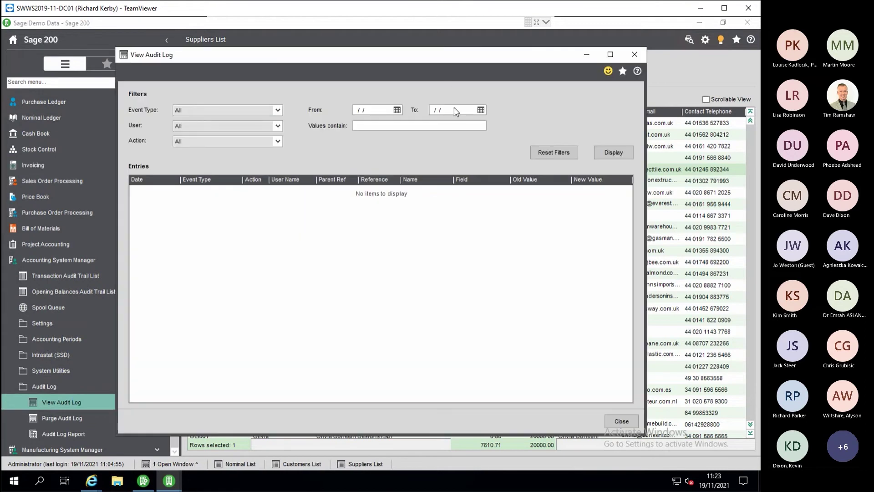
# Check the event types available for filtering, display the unfiltered audit log entries and close the viewer.
pyautogui.click(277, 111)
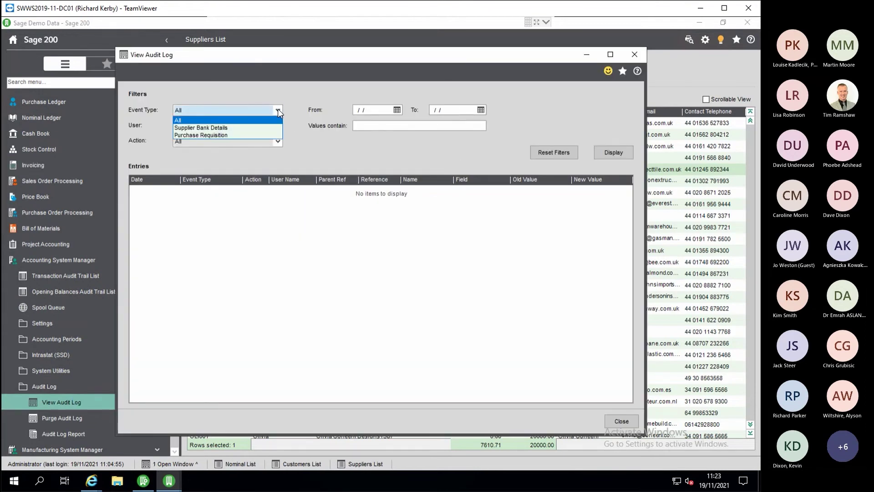
pyautogui.click(279, 112)
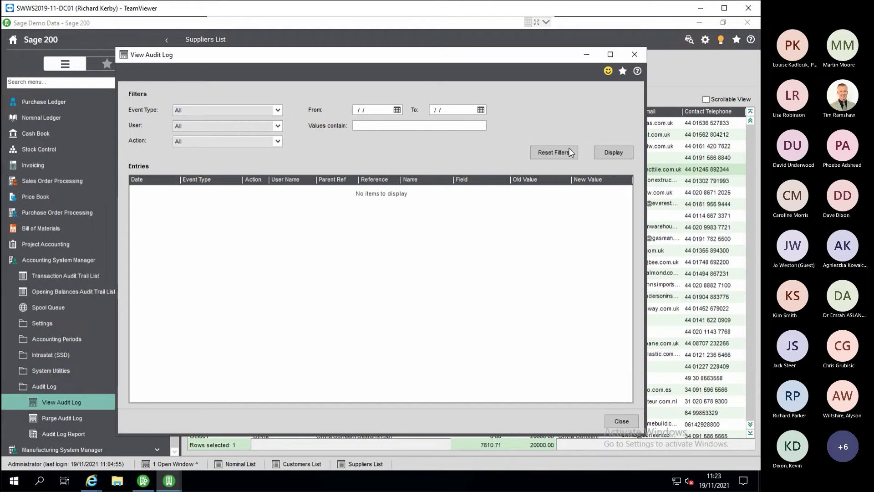
pyautogui.click(614, 152)
pyautogui.click(621, 421)
# Open supplier Chrome Decor Wholesale (CHR001) from the Suppliers List for amendment and show its bank details.
pyautogui.click(53, 101)
pyautogui.click(64, 121)
pyautogui.click(343, 147)
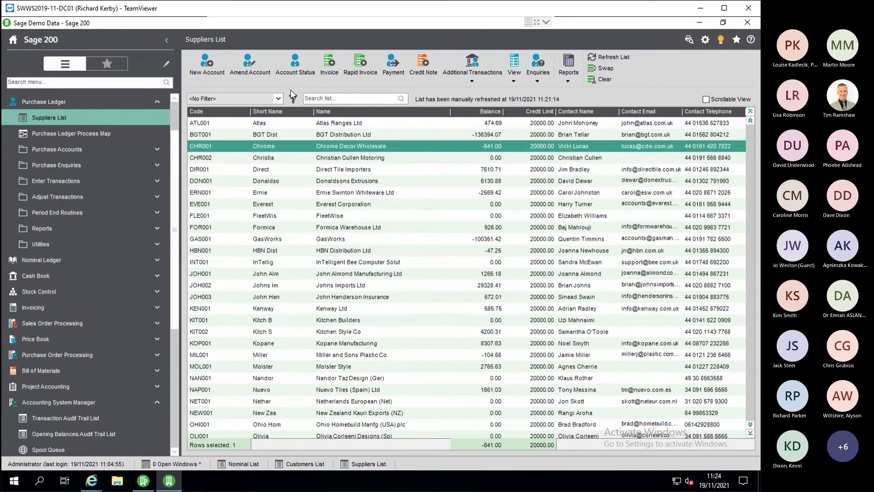
pyautogui.click(250, 66)
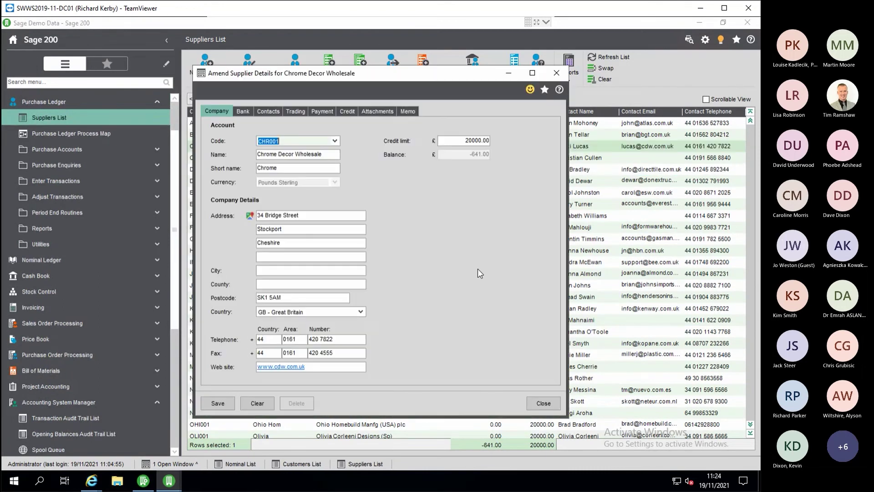
pyautogui.click(295, 111)
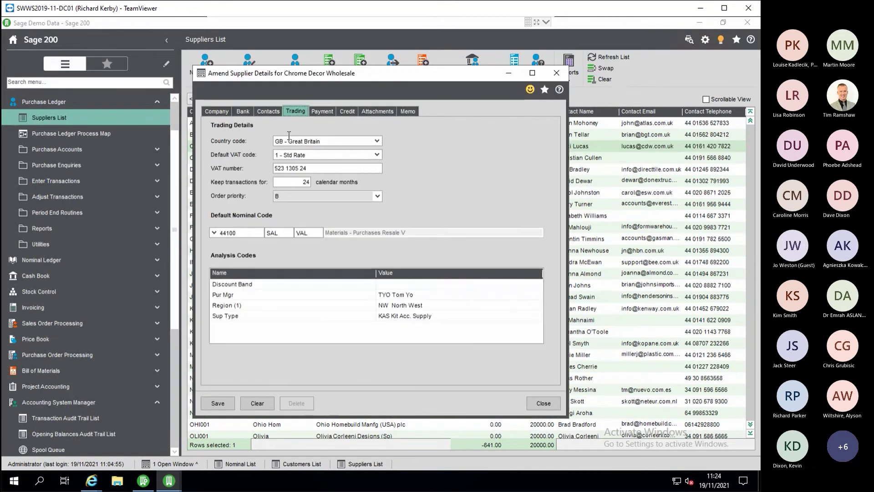
pyautogui.click(243, 111)
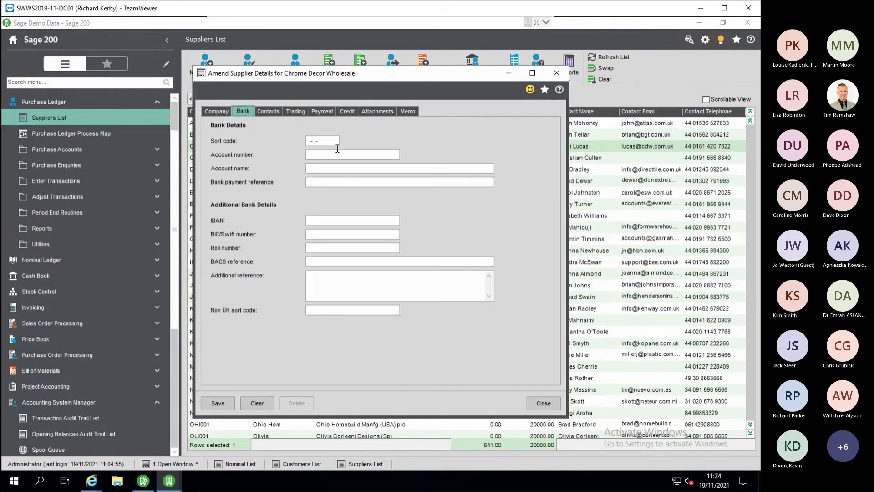
# Enter the supplier's sort code and account number, set the account name and bank payment reference to TEST, and save the record.
pyautogui.write('011100')
pyautogui.press('Tab')
pyautogui.write('12345678')
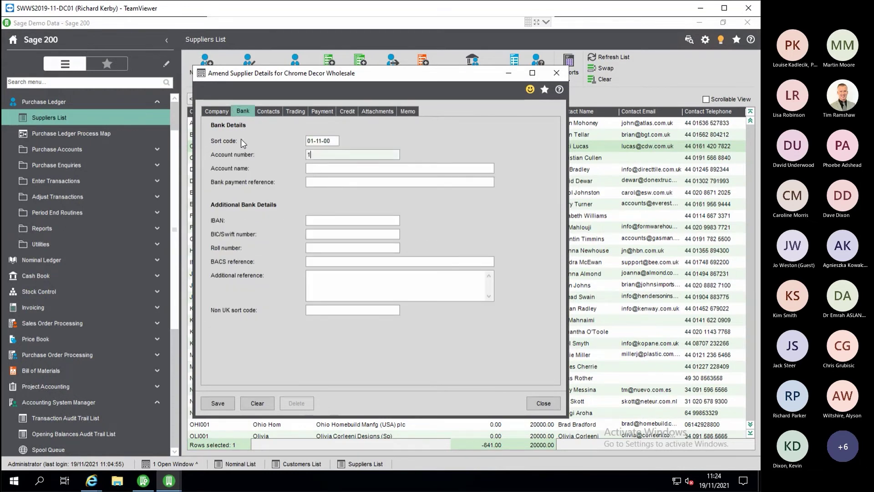
pyautogui.press('Tab')
pyautogui.write('TEST')
pyautogui.press('Tab')
pyautogui.click(222, 403)
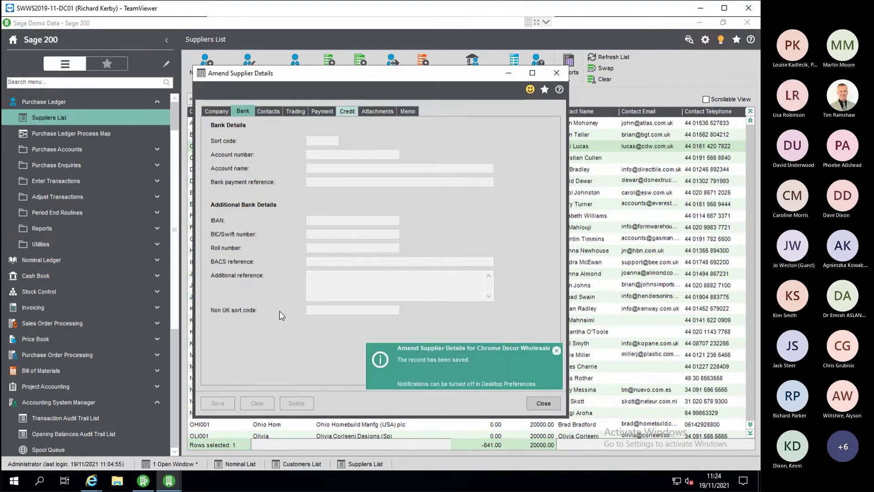
pyautogui.click(549, 402)
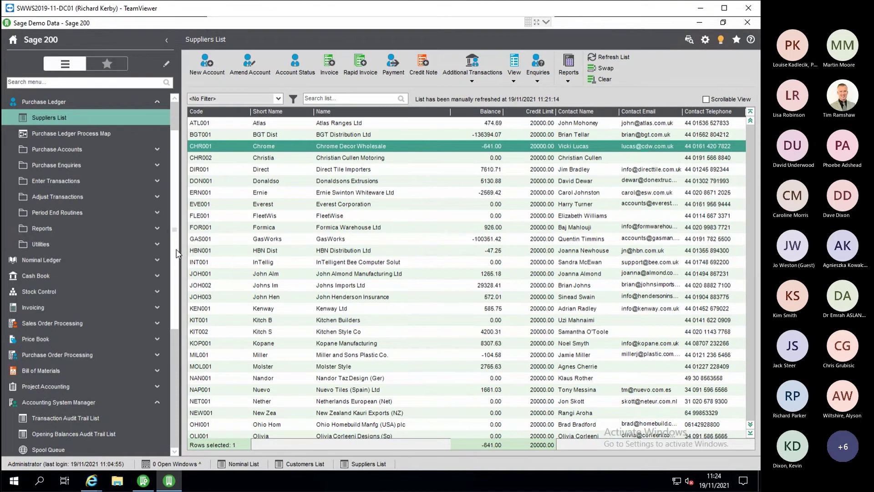
# Reopen the audit log viewer, display all entries and examine the supplier bank detail amendments.
pyautogui.moveTo(177, 250); pyautogui.dragTo(174, 362)
pyautogui.click(84, 354)
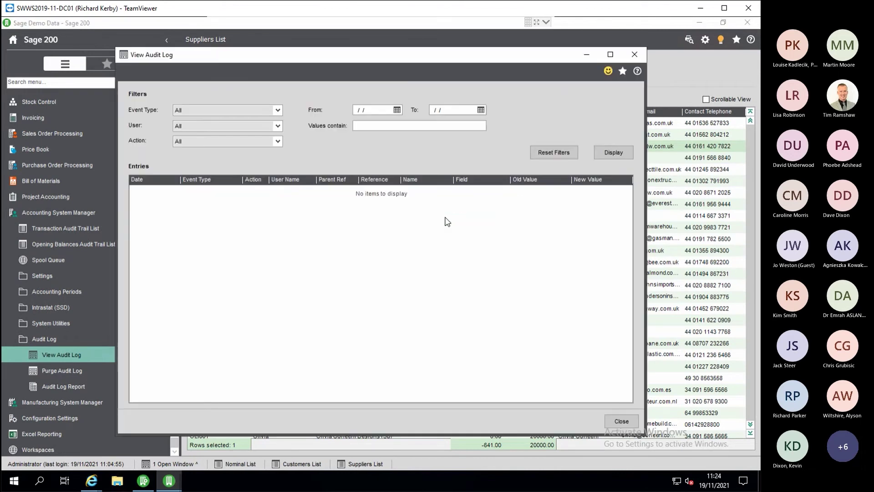
pyautogui.click(608, 154)
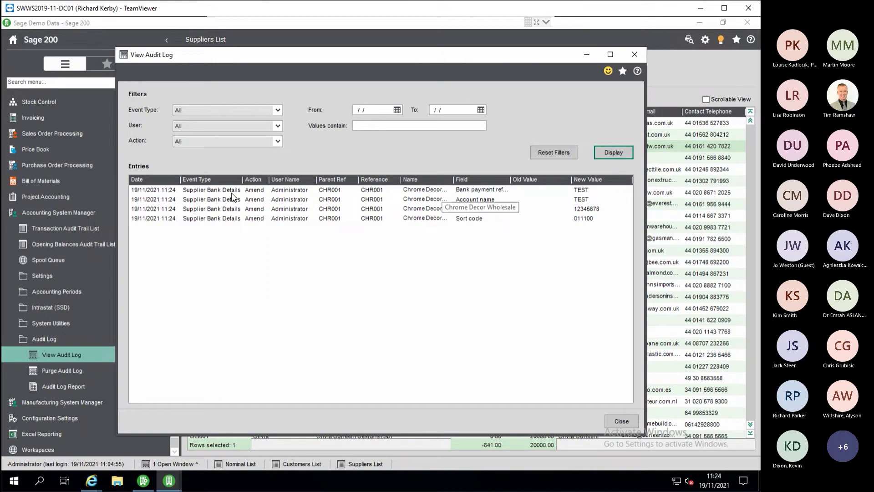
pyautogui.moveTo(300, 192)
pyautogui.mouseDown()
pyautogui.moveTo(304, 221)
pyautogui.moveTo(292, 184)
pyautogui.mouseUp()
# Filter the audit log by the Purchase Requisition event type, display the matching entries and close the viewer.
pyautogui.click(278, 110)
pyautogui.click(278, 111)
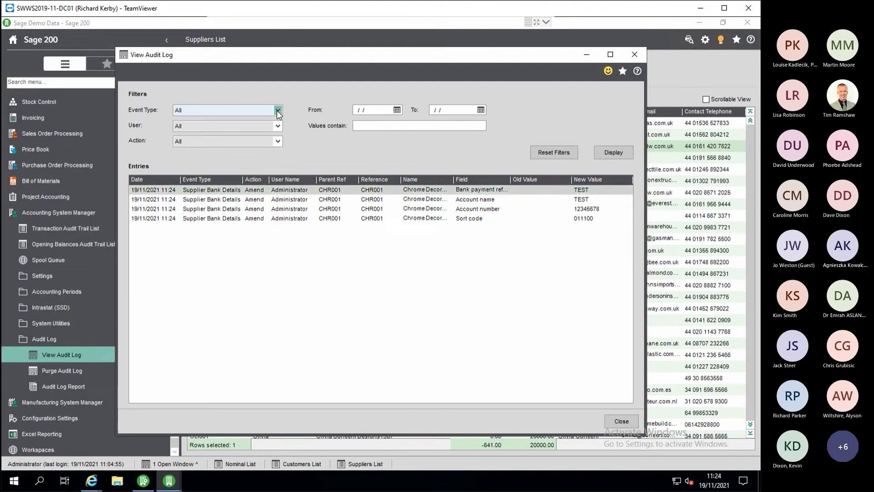
pyautogui.click(278, 113)
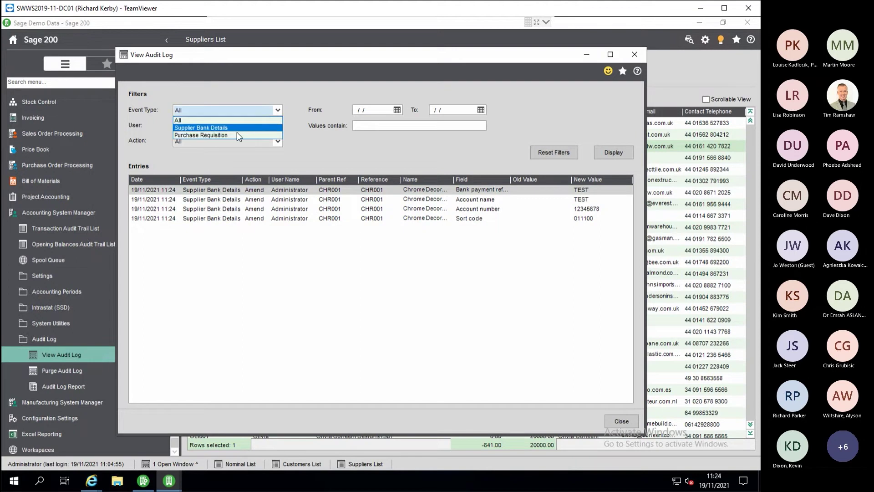
pyautogui.click(237, 134)
pyautogui.click(277, 110)
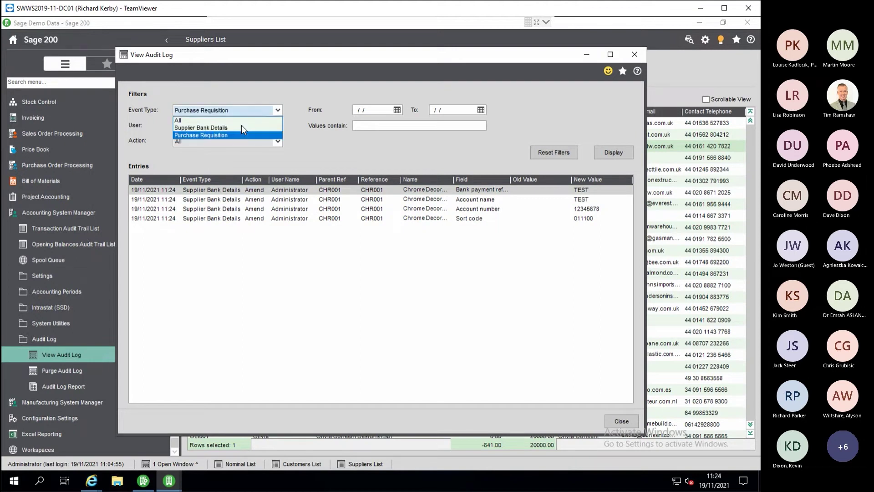
pyautogui.click(219, 120)
pyautogui.click(279, 114)
pyautogui.click(227, 135)
pyautogui.click(616, 153)
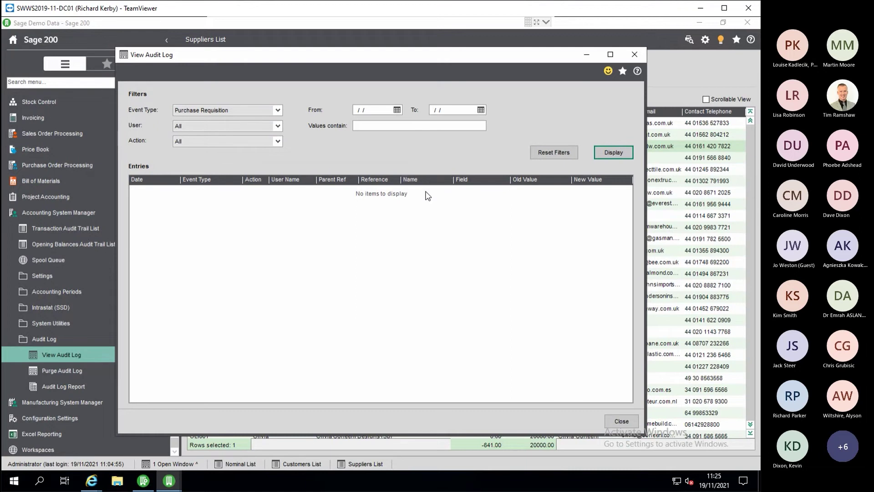
pyautogui.click(621, 422)
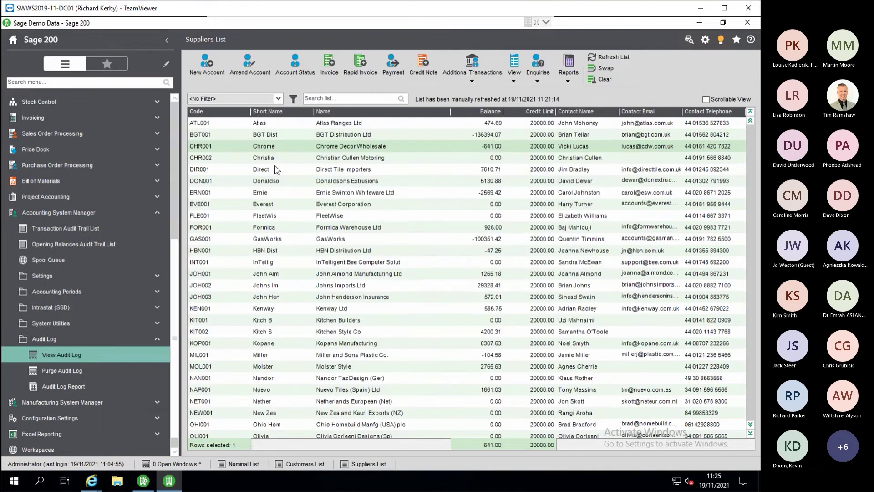
# Reopen the Chrome Decor Wholesale supplier record and compare its bank details with its company details.
pyautogui.click(288, 147)
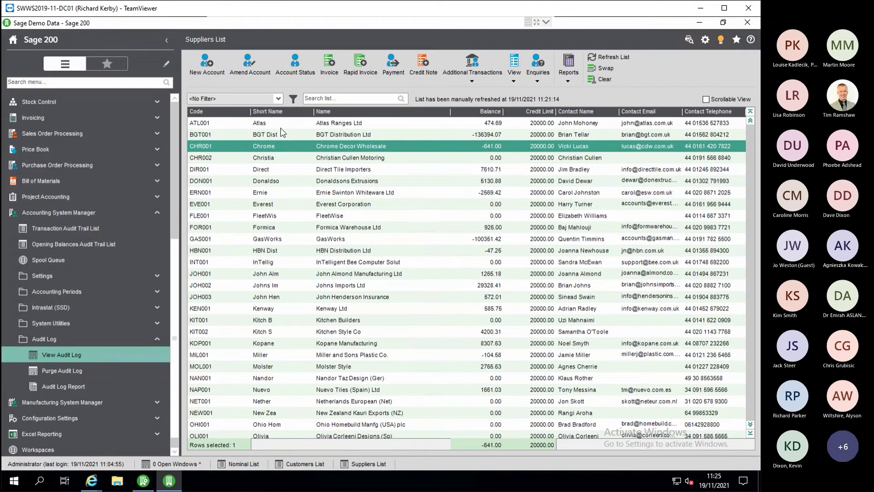
pyautogui.click(257, 67)
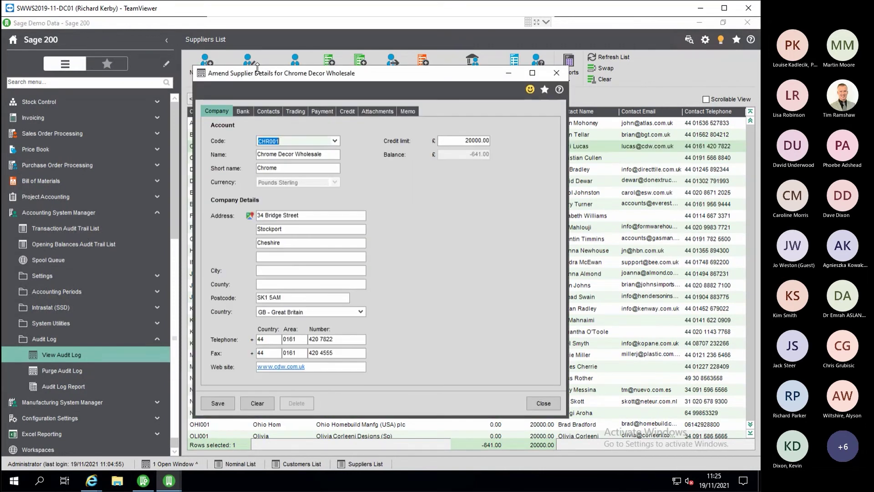
pyautogui.click(244, 112)
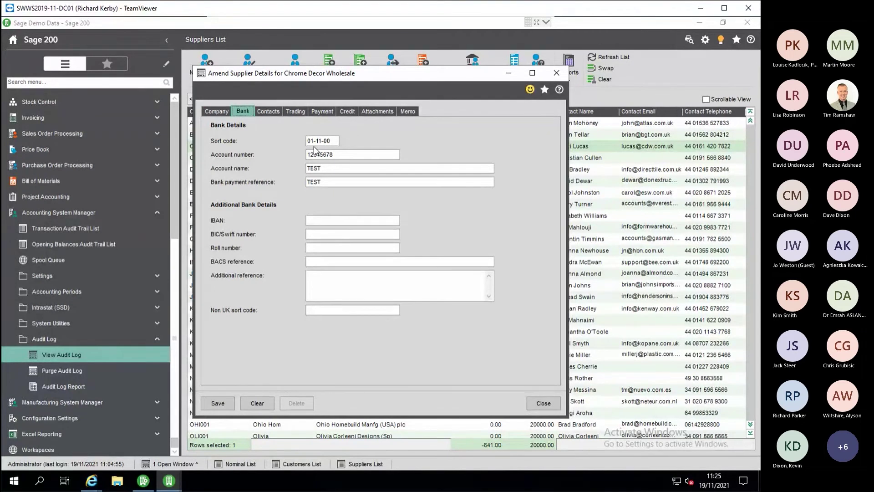
pyautogui.click(219, 111)
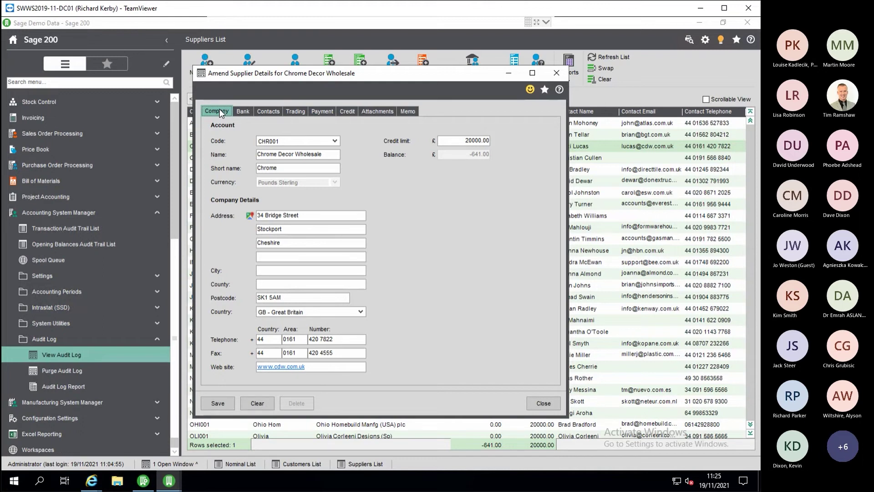
pyautogui.click(245, 111)
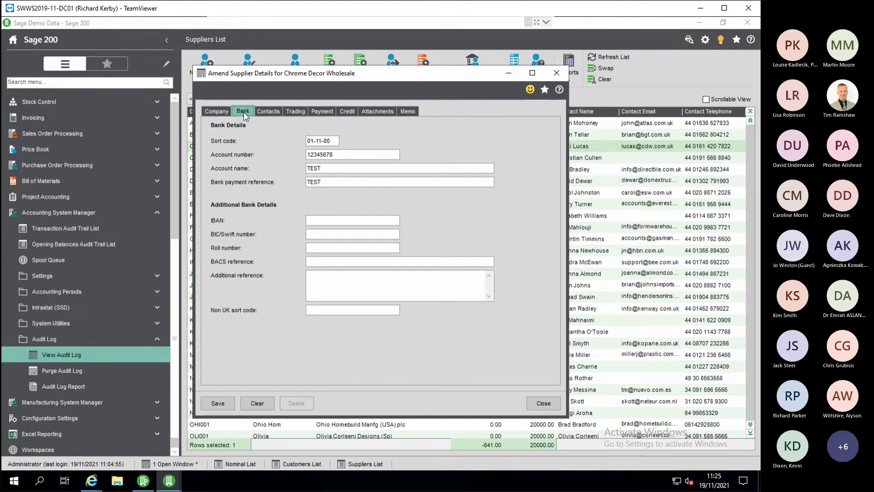
pyautogui.moveTo(266, 77); pyautogui.dragTo(354, 107)
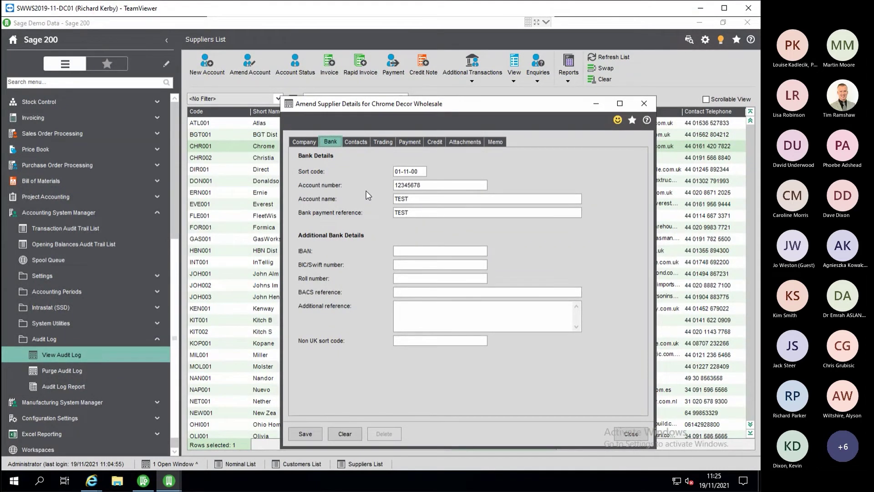
# Review the supplier's company, contact and bank details again and close the record without saving.
pyautogui.click(303, 142)
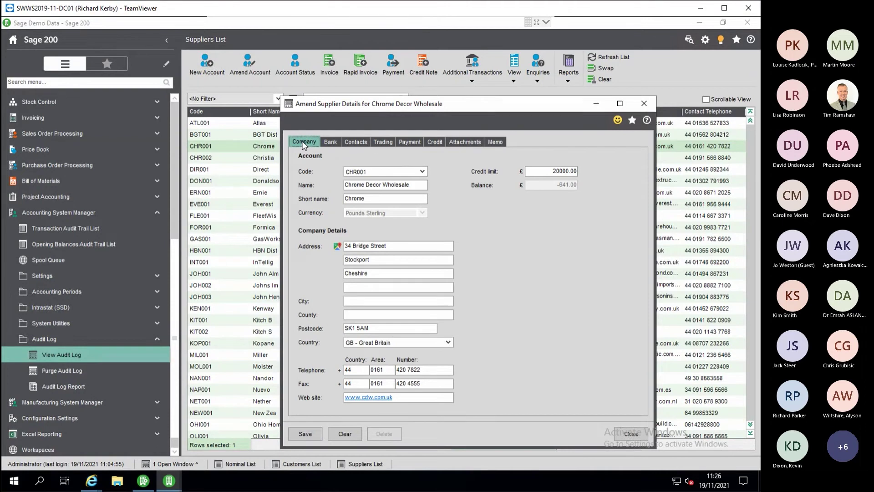
pyautogui.click(372, 142)
pyautogui.click(350, 141)
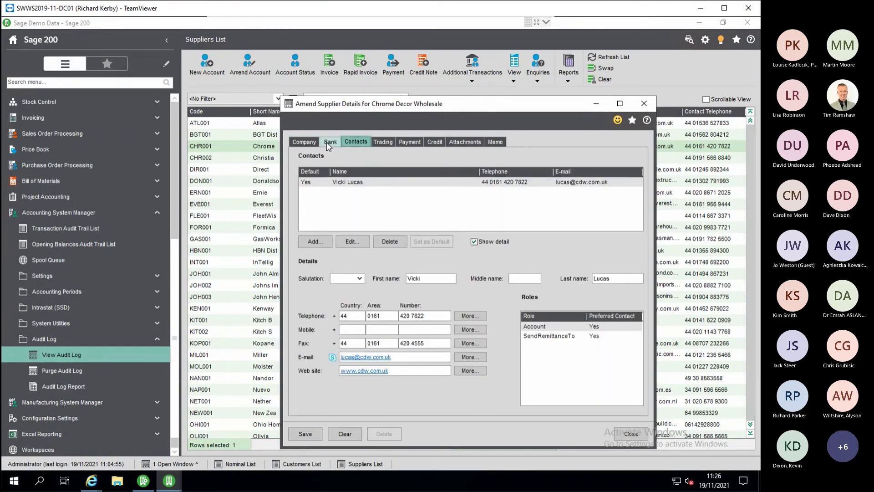
pyautogui.click(329, 141)
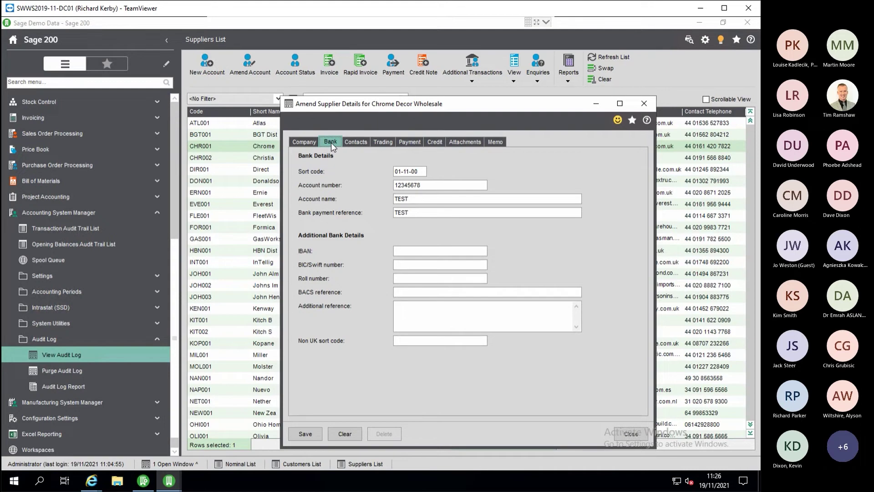
pyautogui.click(305, 142)
pyautogui.click(331, 141)
pyautogui.click(355, 143)
pyautogui.click(335, 143)
pyautogui.click(626, 433)
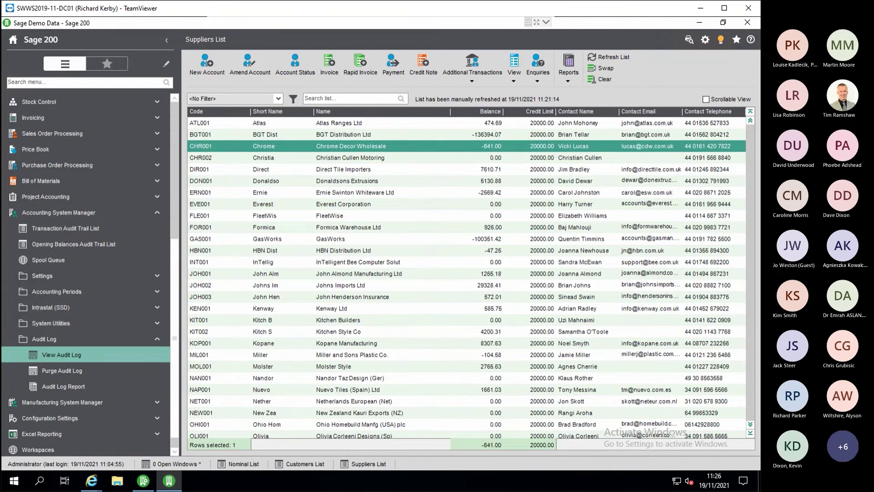
# Open the Sales Ledger's customer account import, review its record validation and default value options, and cancel it.
pyautogui.click(38, 214)
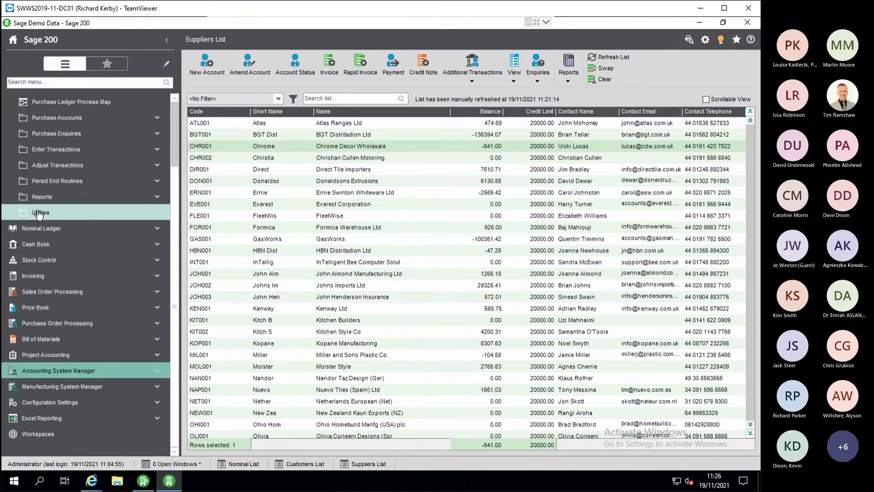
pyautogui.scroll(3, 73, 219)
pyautogui.click(48, 151)
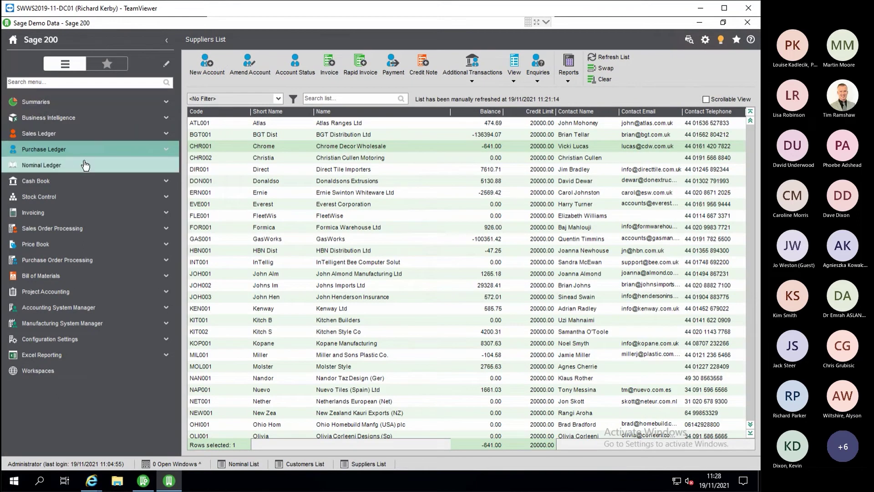
pyautogui.click(62, 136)
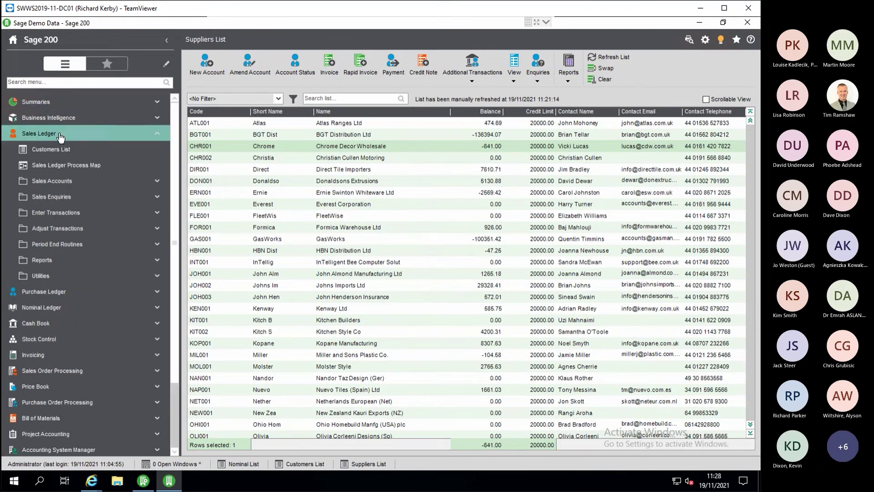
pyautogui.click(46, 276)
pyautogui.click(60, 292)
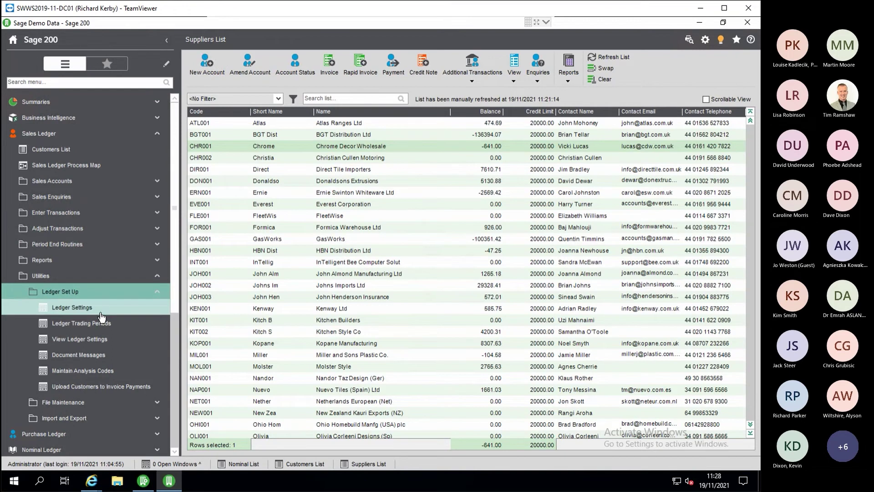
pyautogui.click(68, 292)
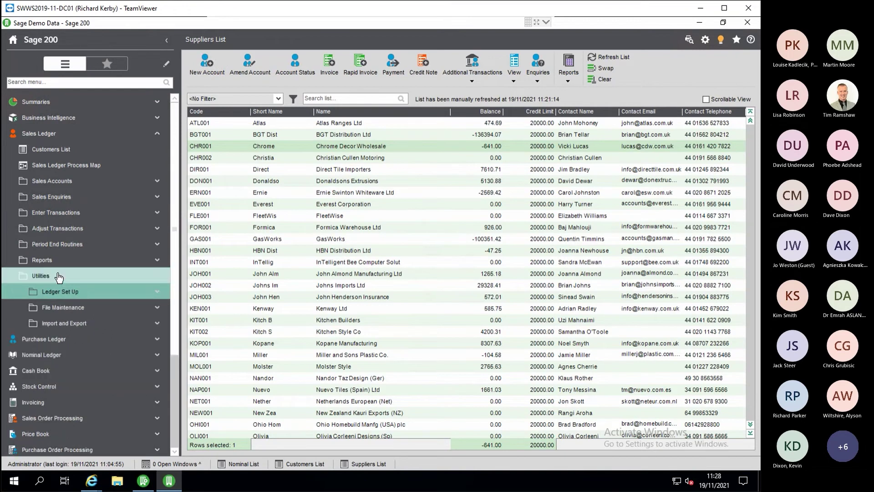
pyautogui.click(69, 310)
pyautogui.click(56, 288)
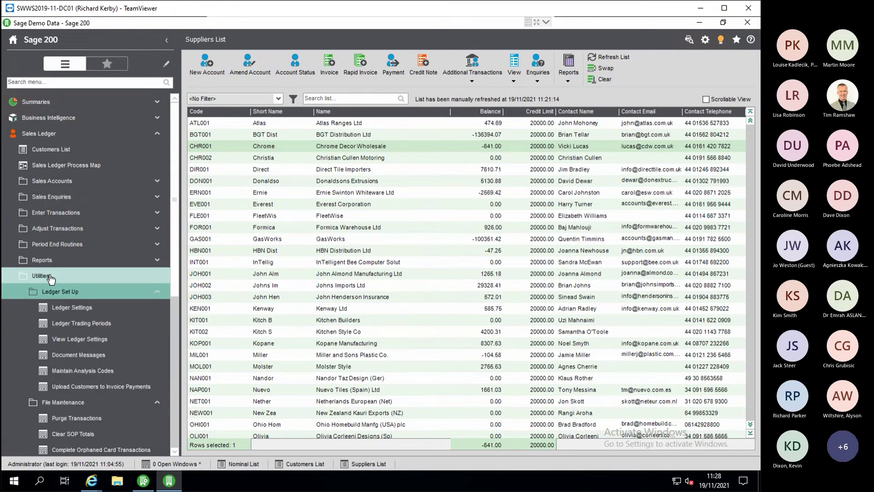
pyautogui.scroll(-1, 56, 287)
pyautogui.click(88, 369)
pyautogui.click(85, 387)
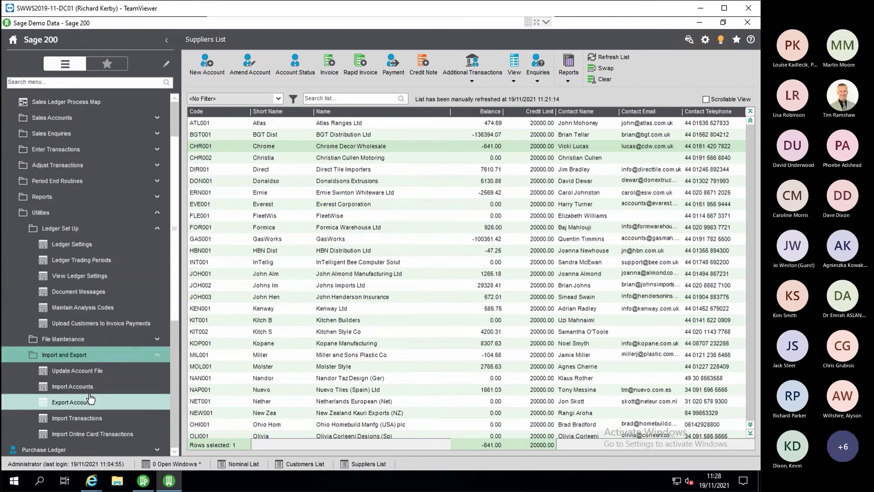
pyautogui.click(88, 386)
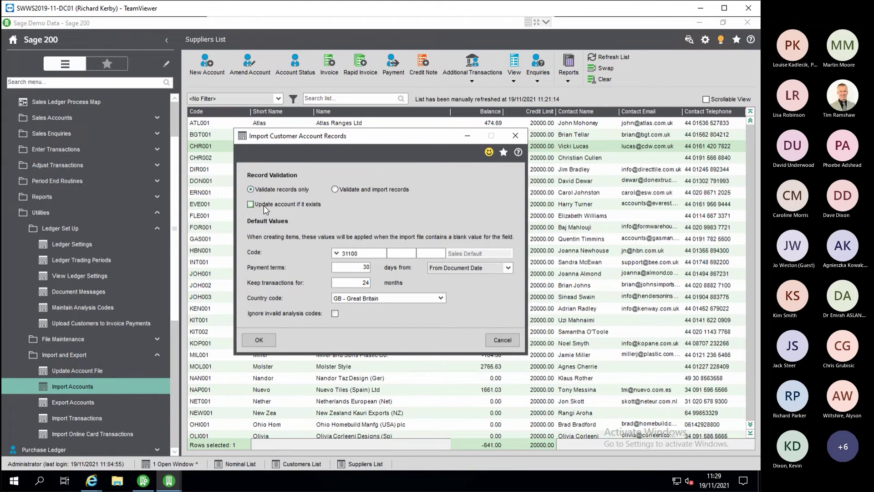
pyautogui.click(501, 338)
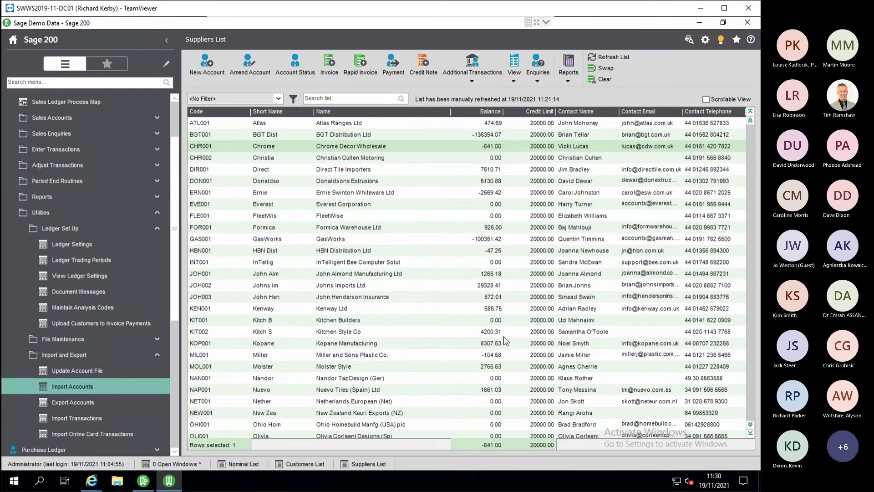
# Reopen the customer account import, choose to validate and import records, and cancel without importing.
pyautogui.click(111, 385)
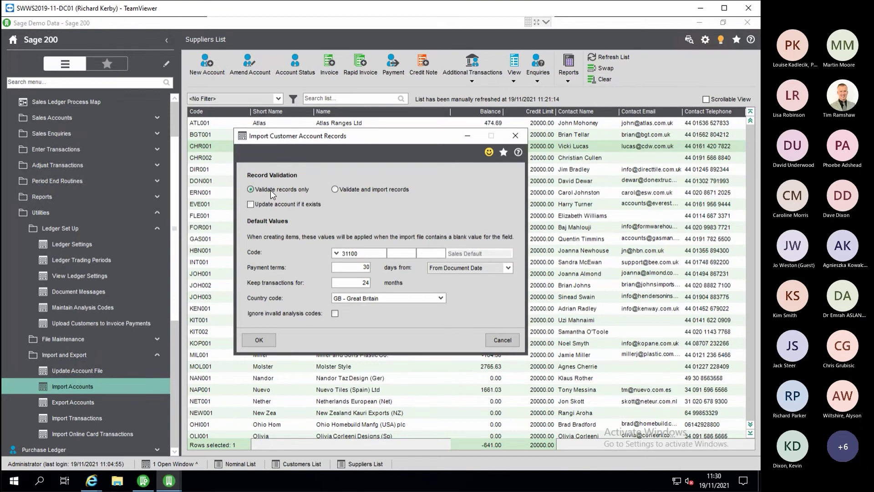
pyautogui.click(350, 191)
pyautogui.click(498, 340)
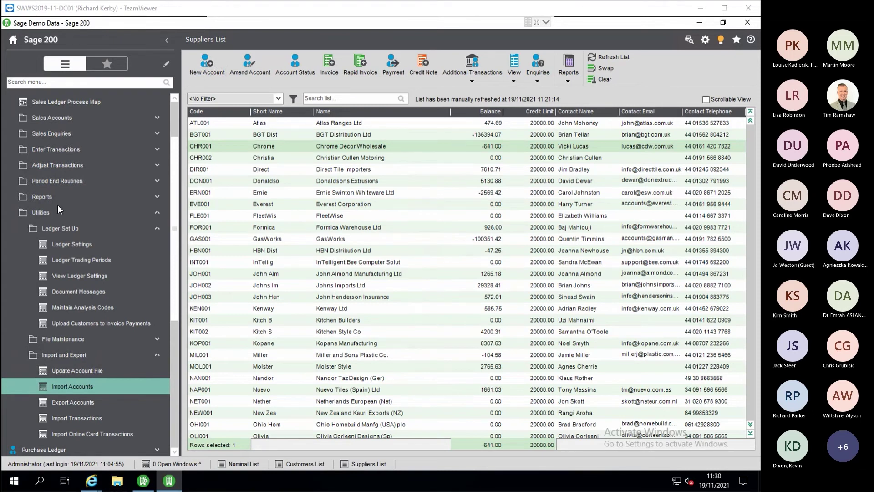
# Open Generate Payments from the Purchase Ledger's payment processing routines, review the single and multiple supplier options, and close it.
pyautogui.click(70, 216)
pyautogui.scroll(3, 73, 220)
pyautogui.click(40, 135)
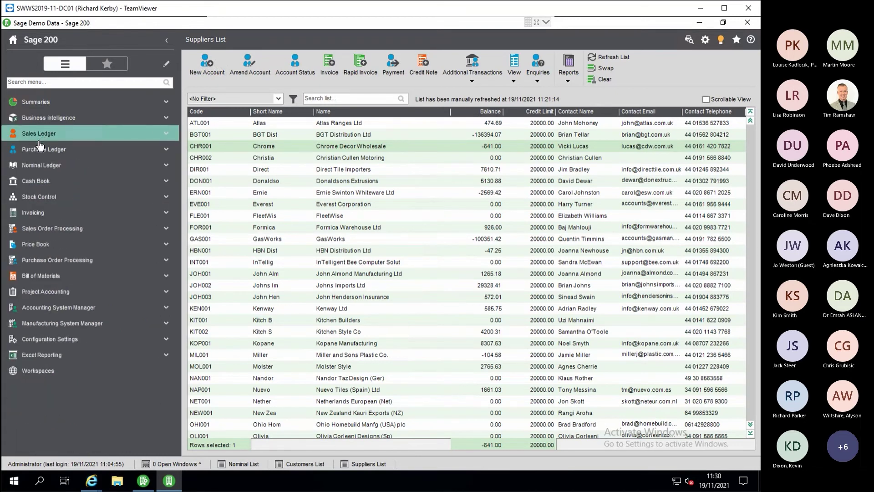
pyautogui.click(47, 152)
pyautogui.click(47, 152)
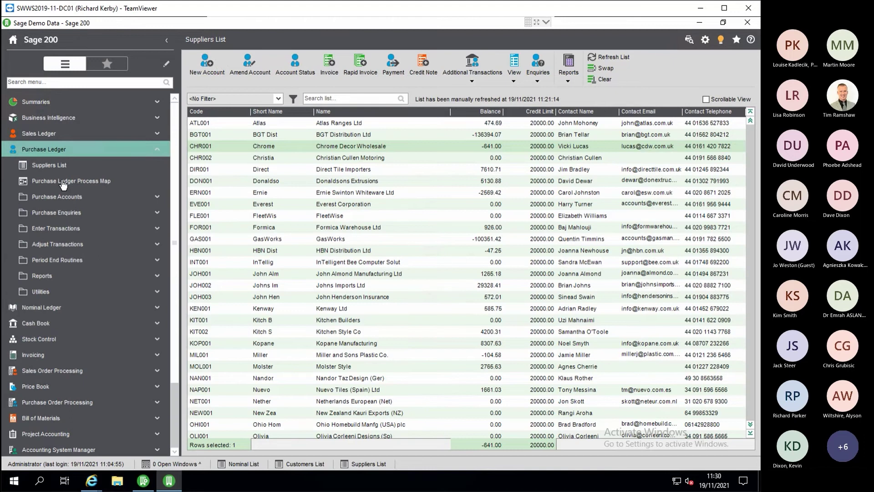
pyautogui.click(57, 261)
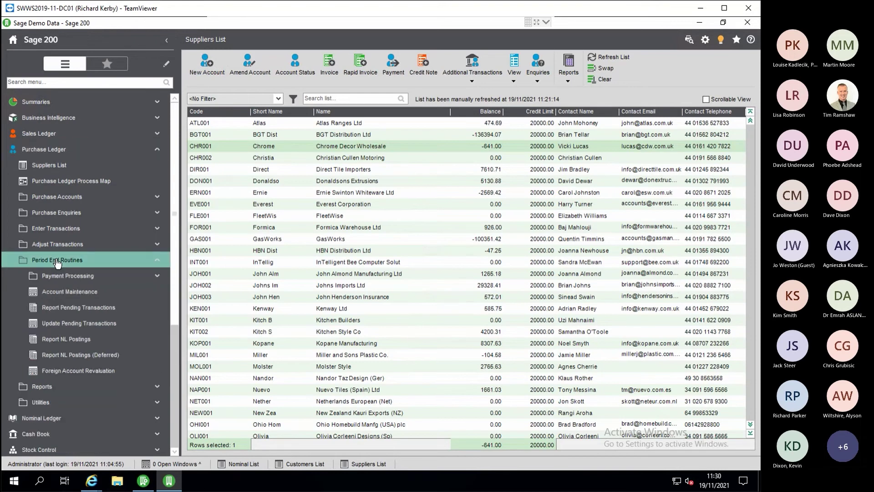
pyautogui.click(64, 277)
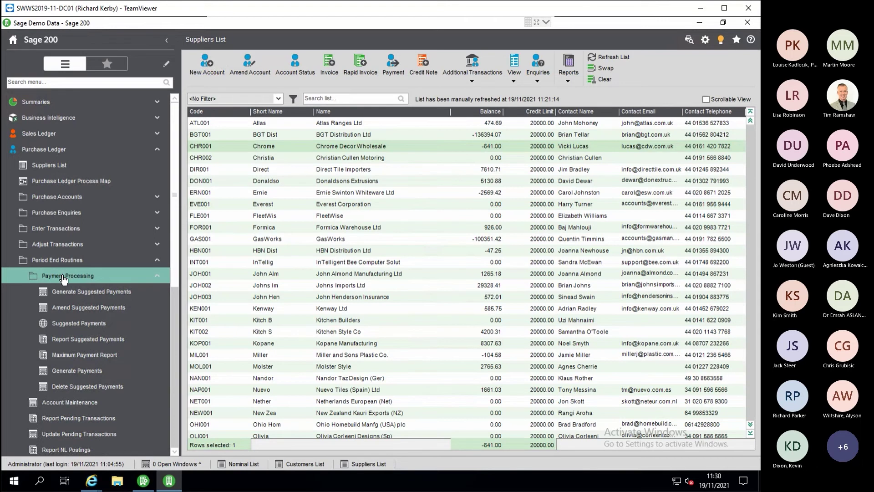
pyautogui.click(96, 373)
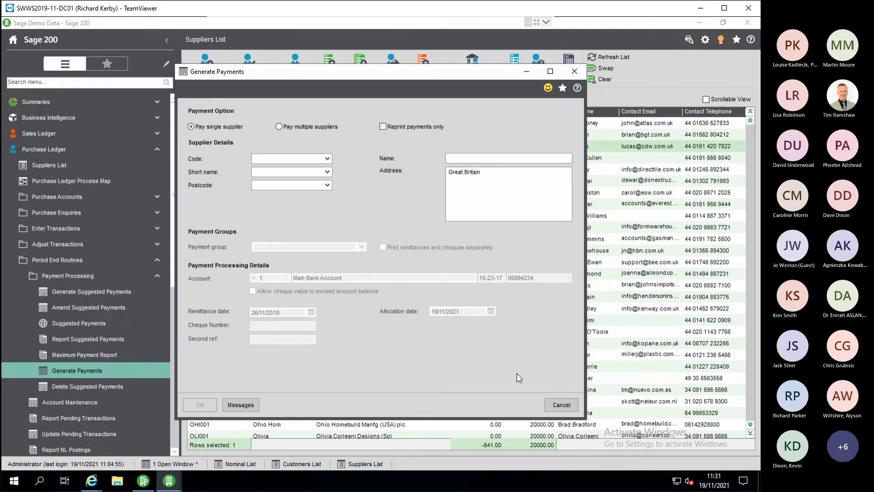
pyautogui.press('Escape')
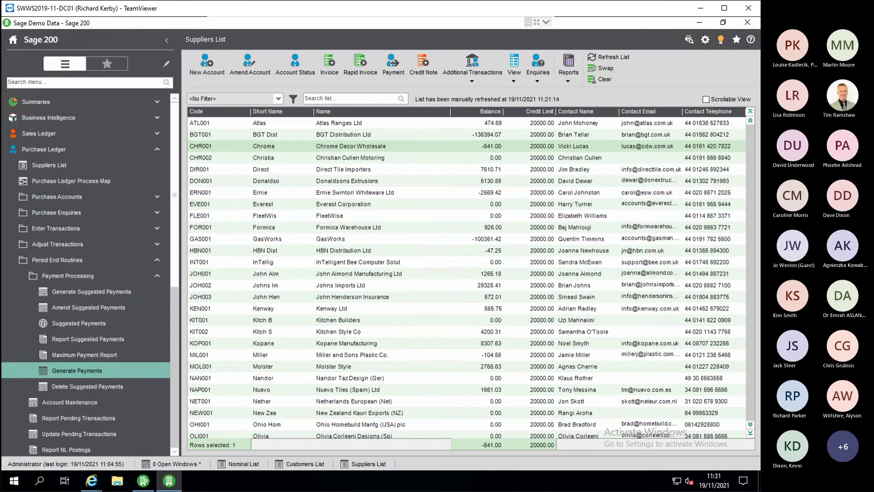
# Open Maintain Accounting Periods, examine the open and close all options for periods 1 and 11, and close the window.
pyautogui.click(58, 260)
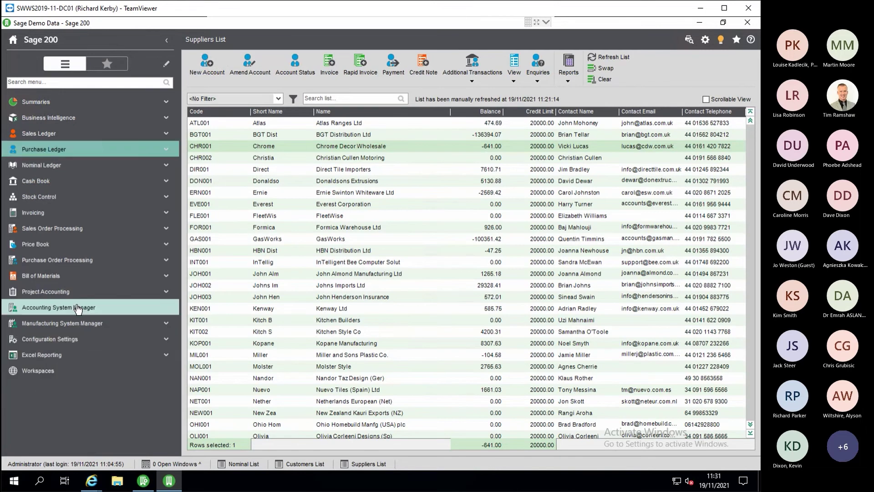
pyautogui.click(66, 385)
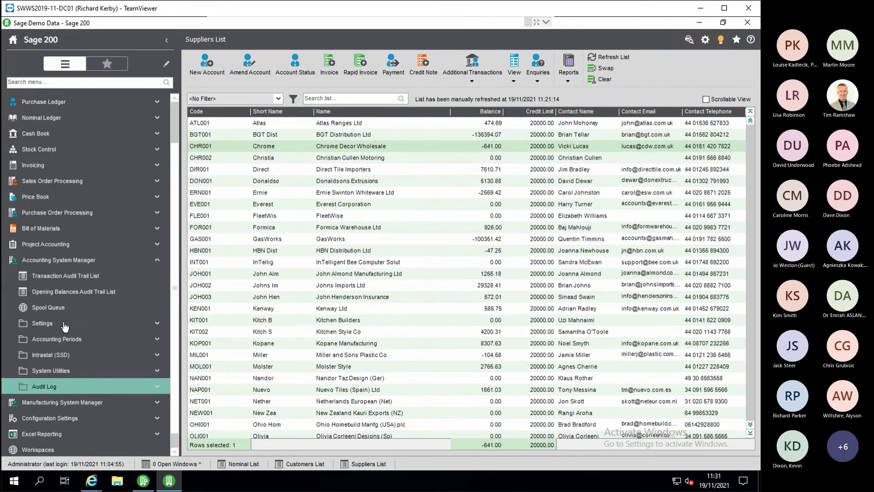
pyautogui.click(57, 339)
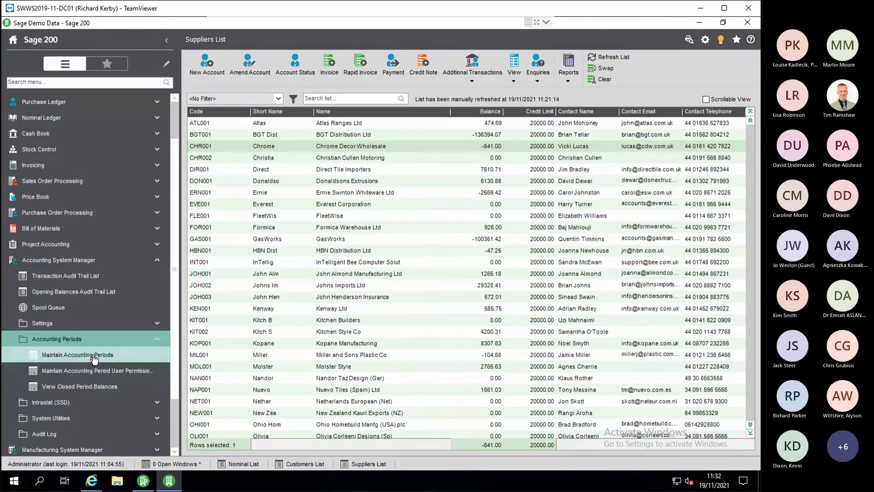
pyautogui.click(93, 357)
pyautogui.click(316, 182)
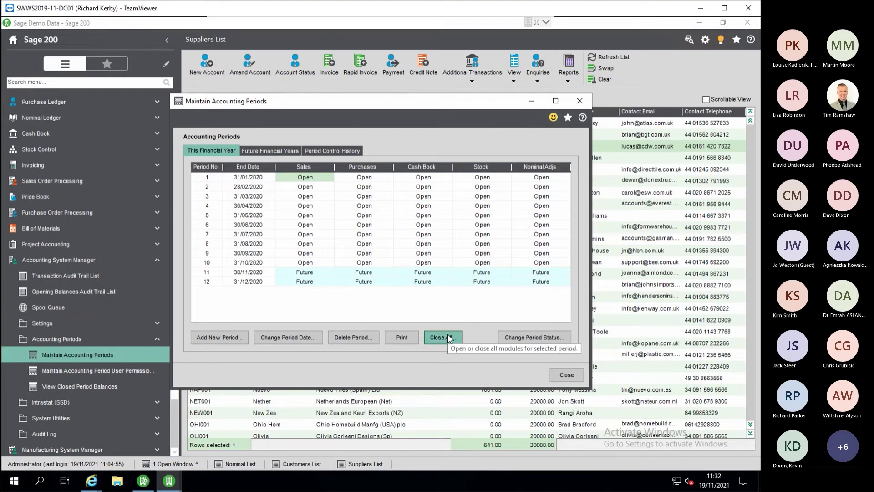
pyautogui.click(310, 272)
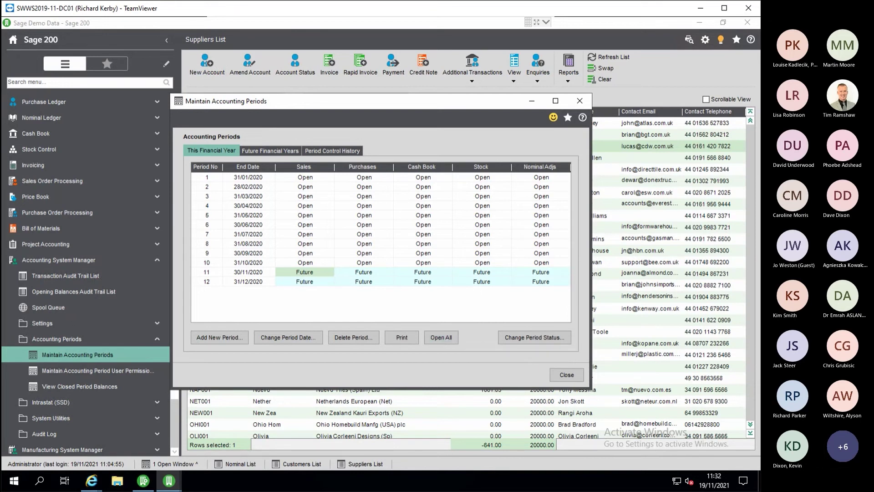
pyautogui.click(567, 374)
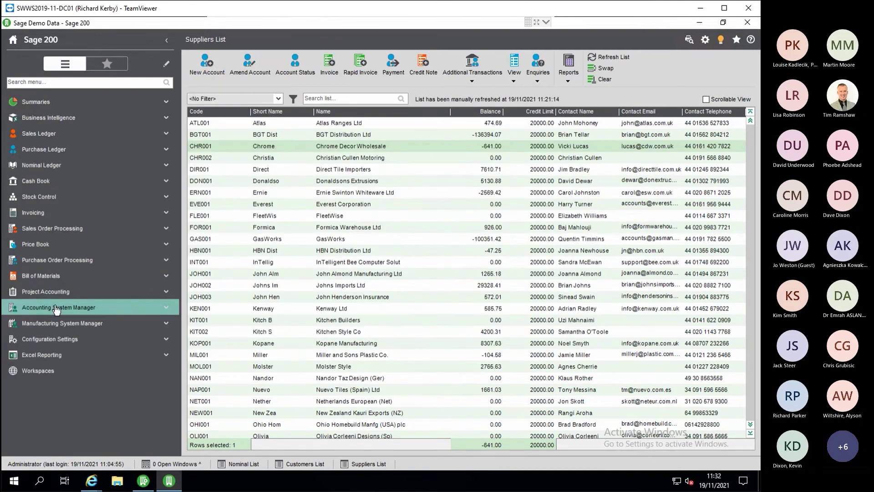
# Open the VAT rate details in the accounting system settings and add a new rate named VAt Codes.
pyautogui.click(57, 340)
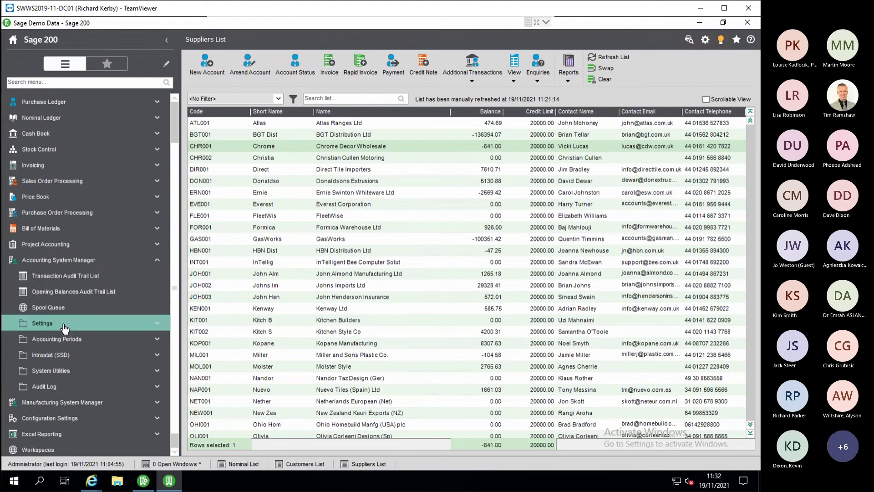
pyautogui.click(50, 322)
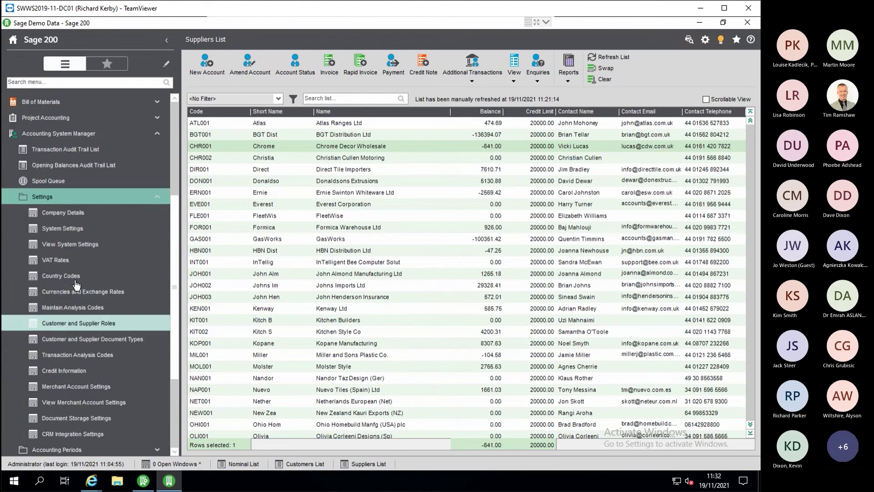
pyautogui.click(61, 260)
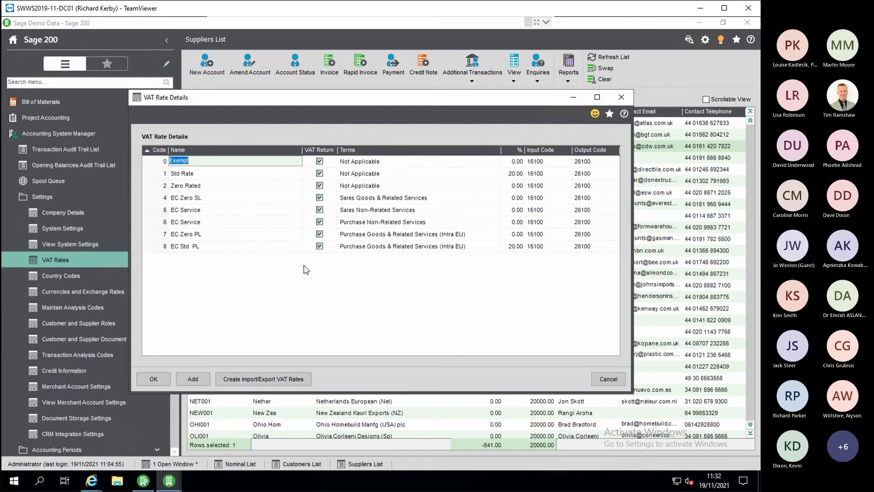
pyautogui.click(223, 267)
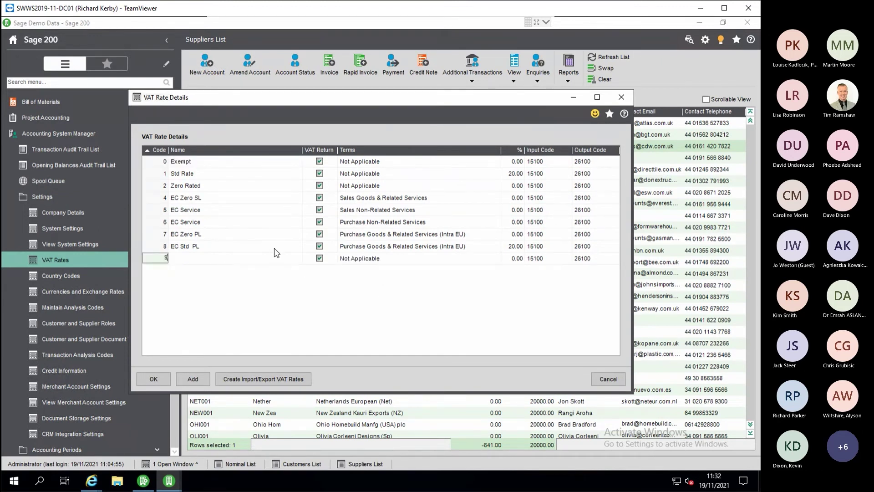
pyautogui.press('Tab')
pyautogui.write('EC Std')
pyautogui.press('BackSpace')
pyautogui.press('BackSpace')
pyautogui.press('BackSpace')
pyautogui.press('BackSpace')
pyautogui.press('BackSpace')
pyautogui.press('BackSpace')
pyautogui.write('VAt Codes')
pyautogui.press('Tab')
# Examine the terms available for the new VAT rate, including Import Goods ROW Postponed, and close the VAT rates without saving.
pyautogui.click(496, 258)
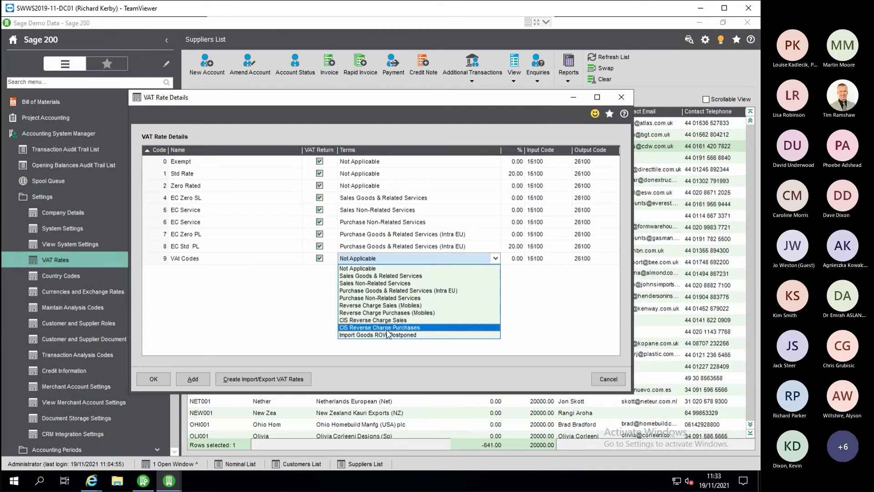
pyautogui.click(535, 300)
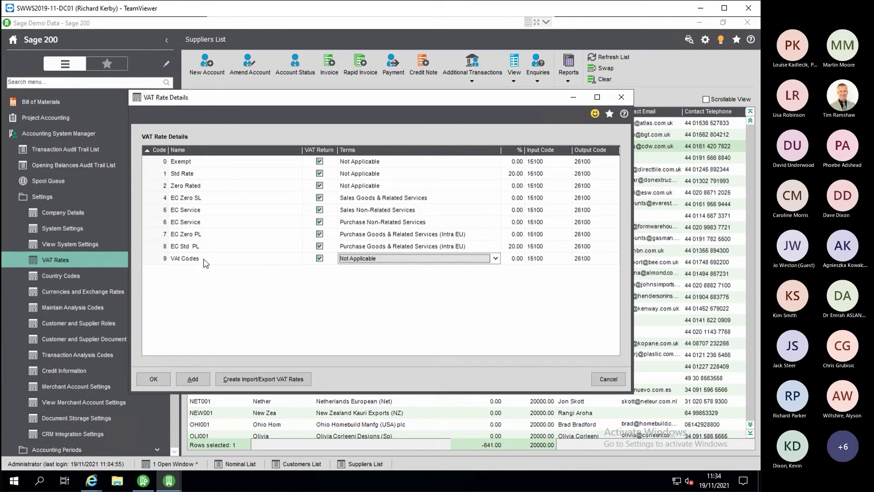
pyautogui.click(425, 257)
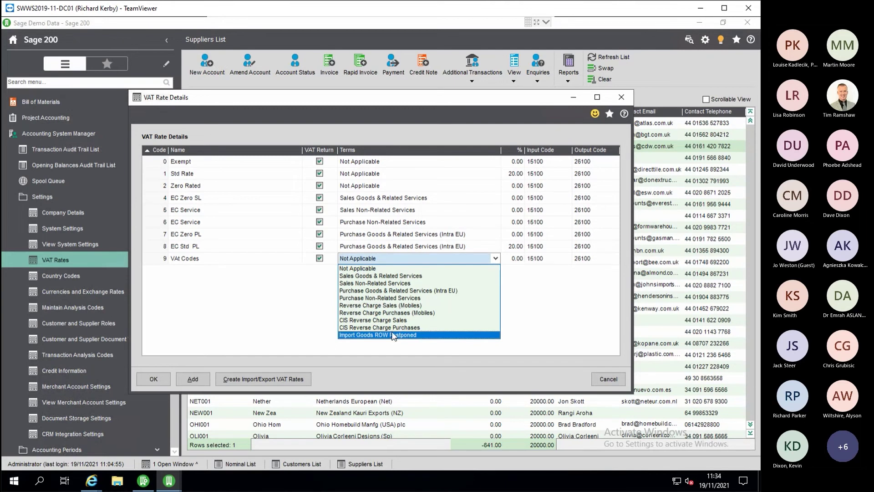
pyautogui.click(276, 309)
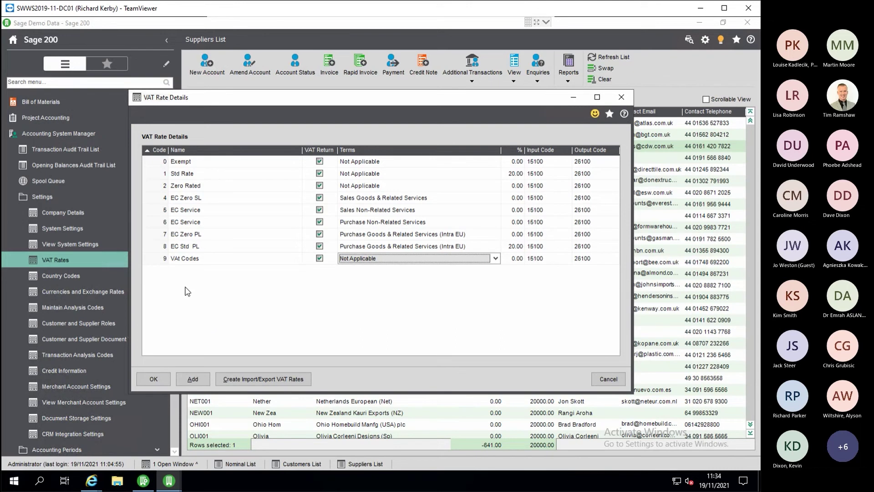
pyautogui.click(160, 256)
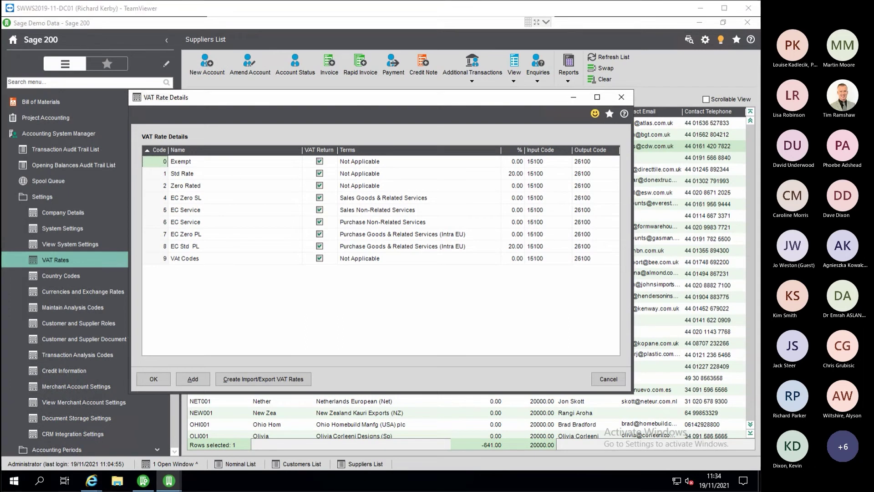
pyautogui.click(598, 378)
pyautogui.click(419, 286)
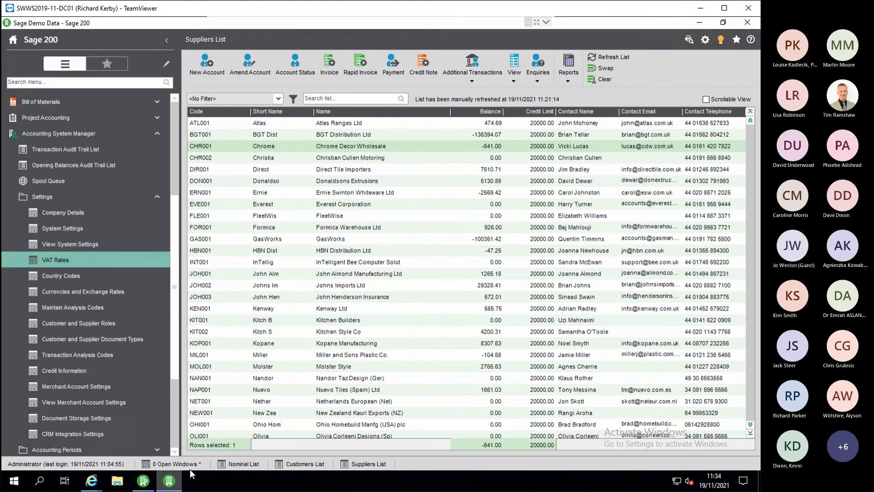
# Switch to Internet Explorer, connect the Sage 200 self-service site to Sage Demo Data, and look over the available workspaces.
pyautogui.moveTo(141, 487)
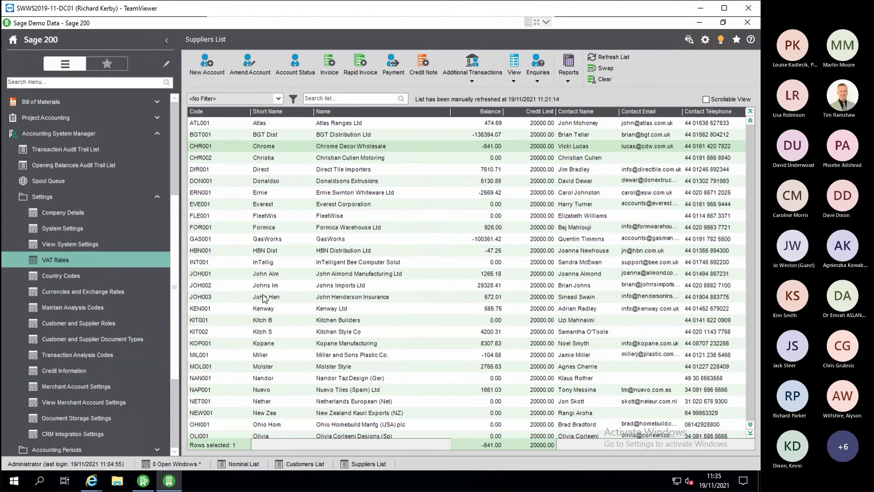
pyautogui.moveTo(93, 479)
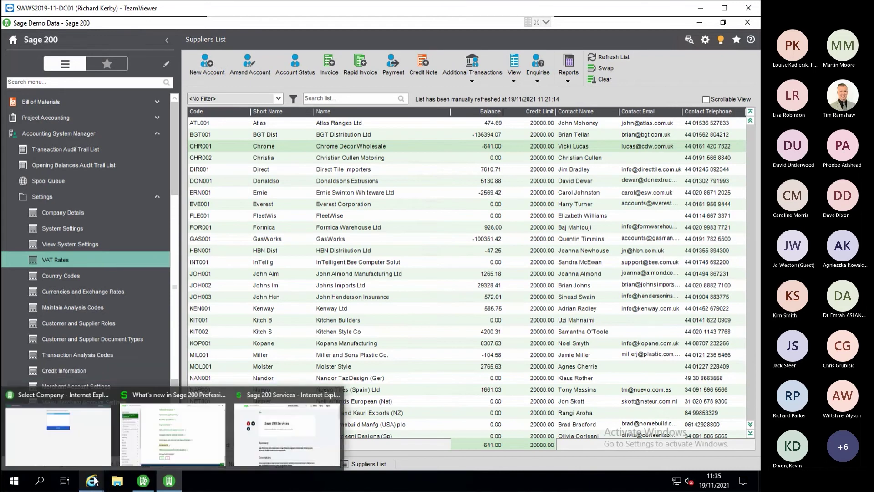
pyautogui.click(84, 447)
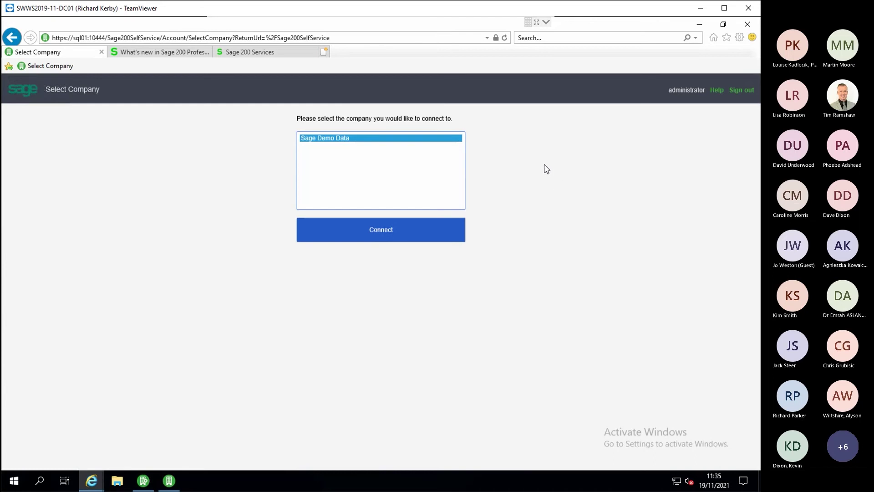
pyautogui.click(392, 232)
pyautogui.scroll(-1, 366, 253)
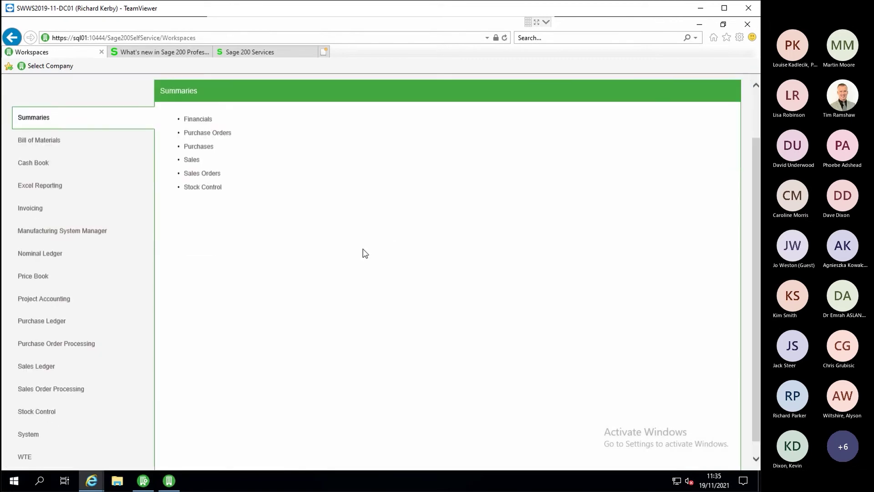
pyautogui.scroll(1, 365, 253)
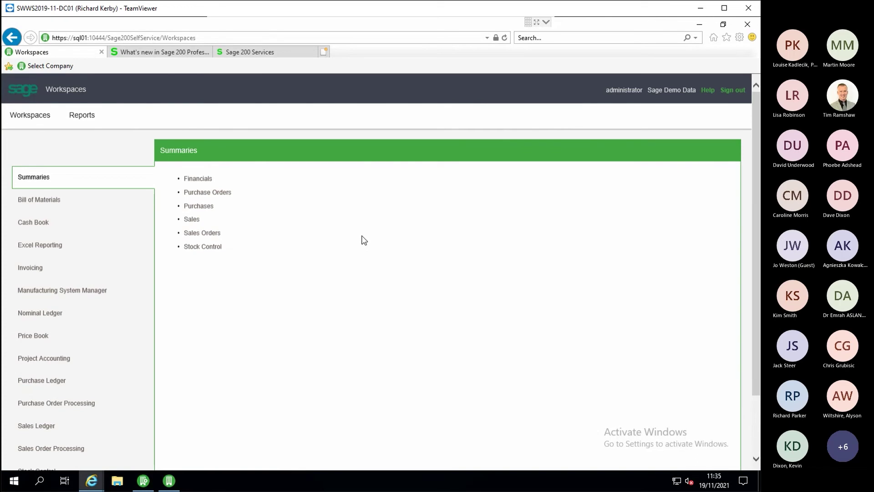
pyautogui.scroll(-1, 362, 238)
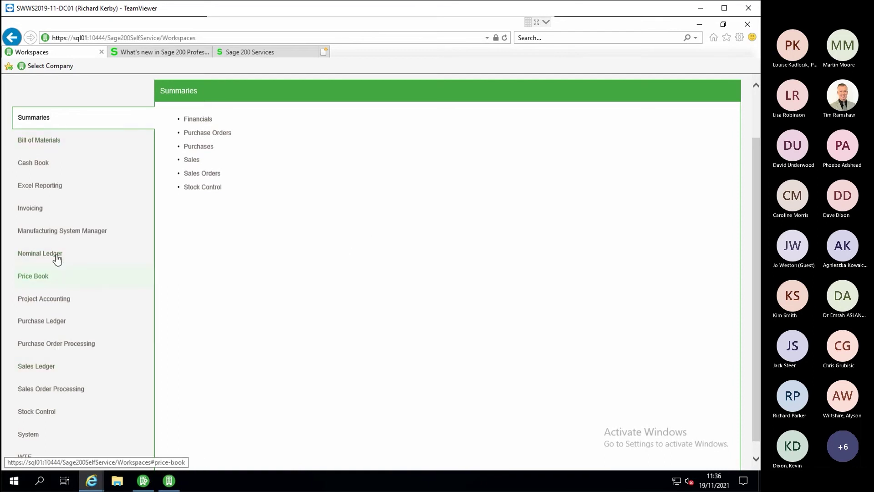
# View the Bill of Materials workspaces, and open the Customer List from the Sales Ledger workspaces.
pyautogui.click(40, 140)
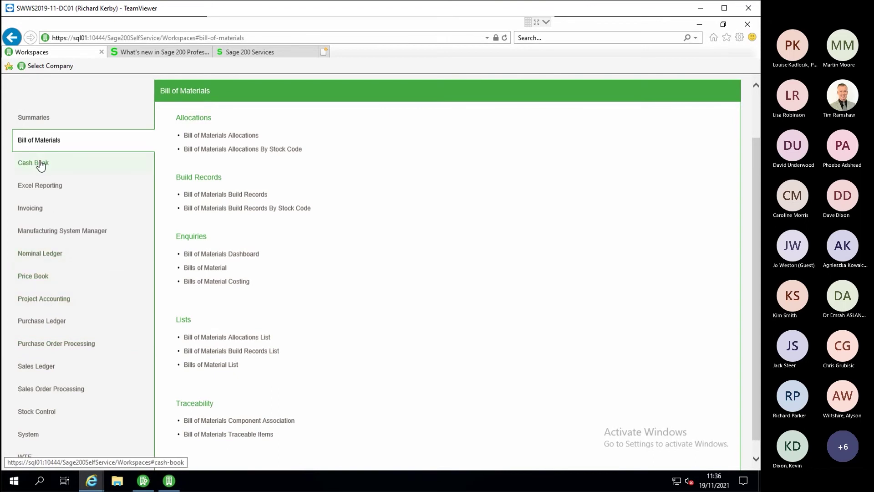
pyautogui.click(41, 368)
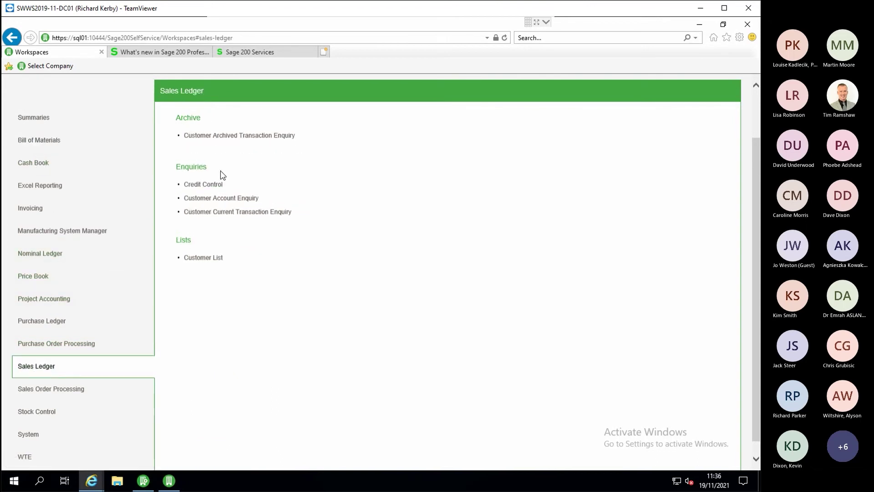
pyautogui.click(203, 267)
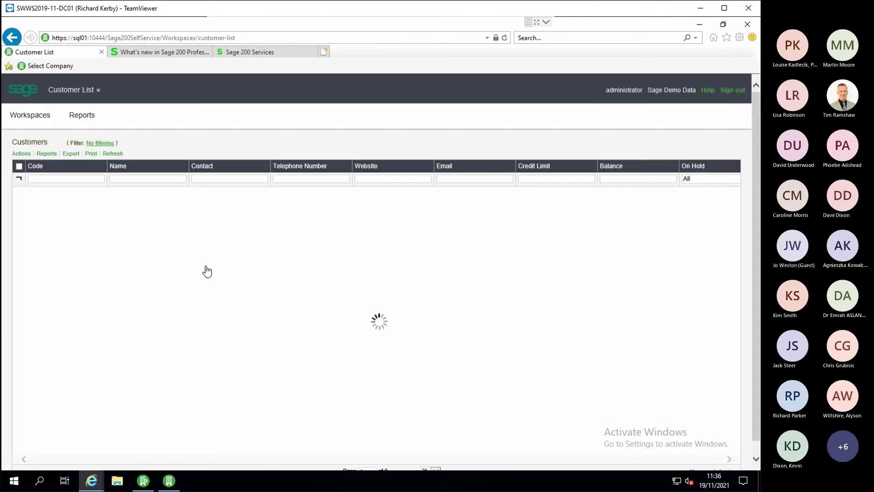
# Select customer BIR009, Hot and Cold Catering, and examine the Sales Accounts and Workspaces actions available for the record.
pyautogui.scroll(-2, 481, 256)
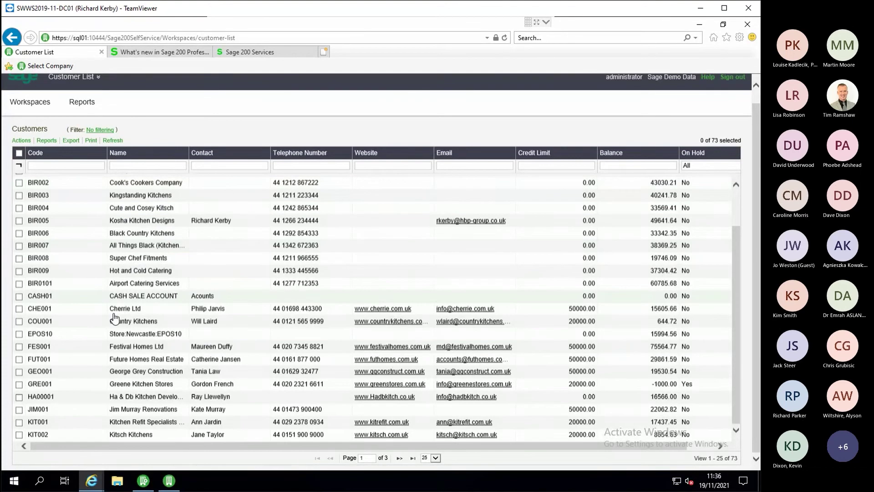
pyautogui.click(46, 272)
pyautogui.rightClick(42, 272)
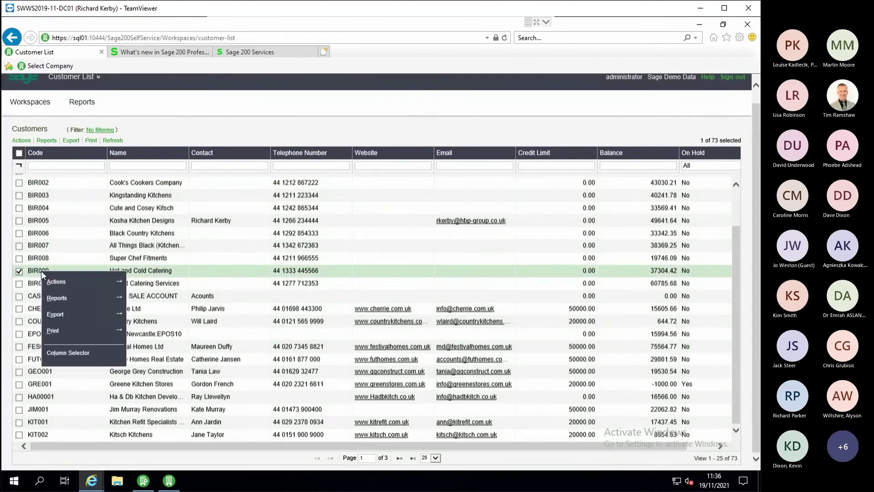
pyautogui.moveTo(68, 300)
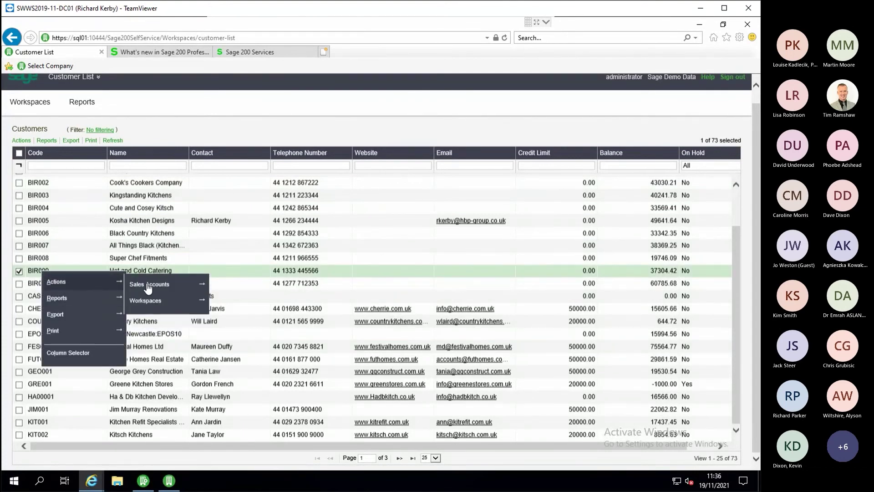
pyautogui.moveTo(150, 303)
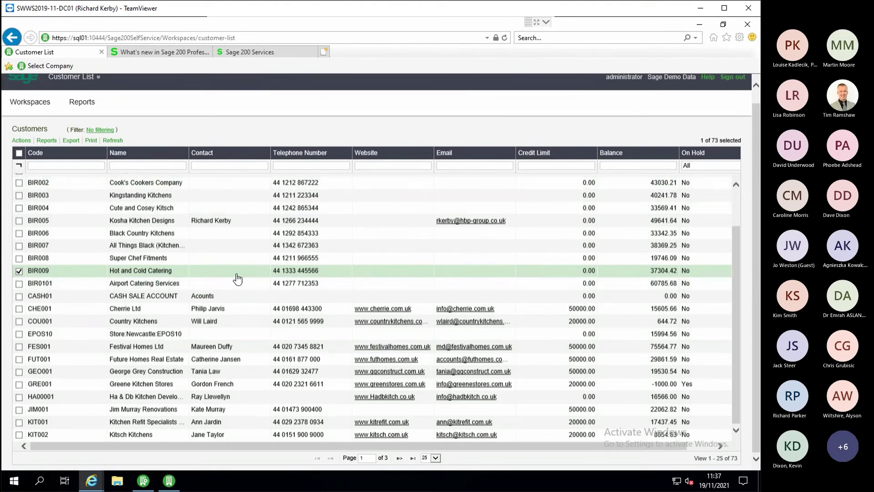
pyautogui.scroll(2, 232, 290)
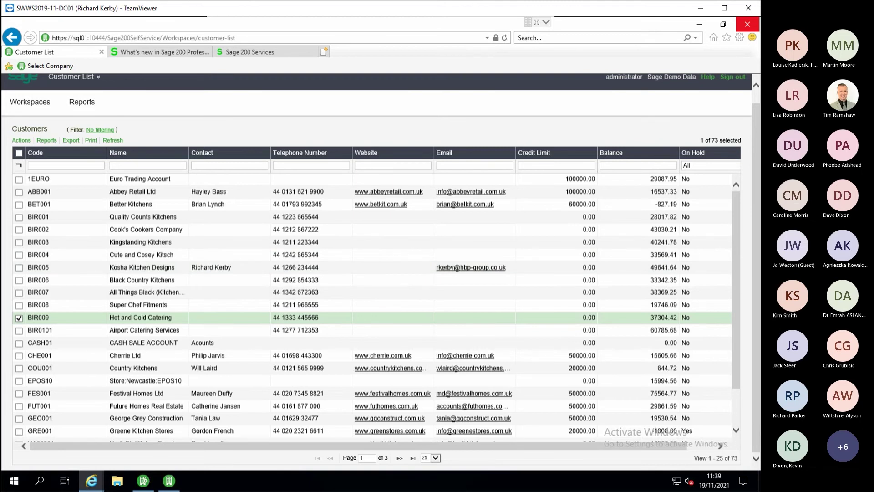
# Switch back to the Sage 200 desktop and open the Excel Reports list under Excel Reporting.
pyautogui.click(169, 481)
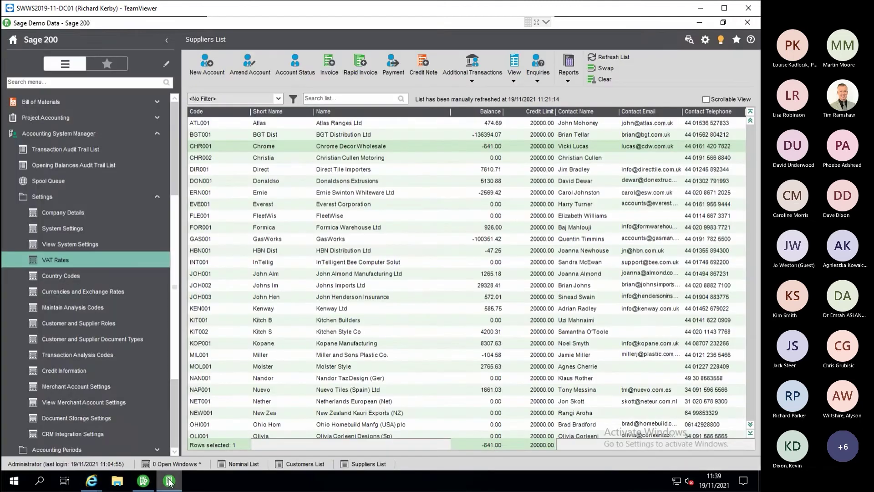
pyautogui.click(59, 134)
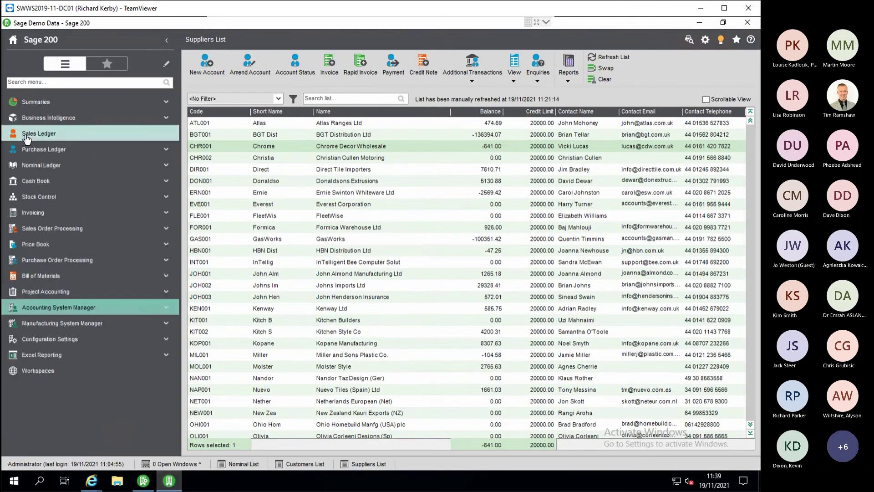
pyautogui.click(61, 360)
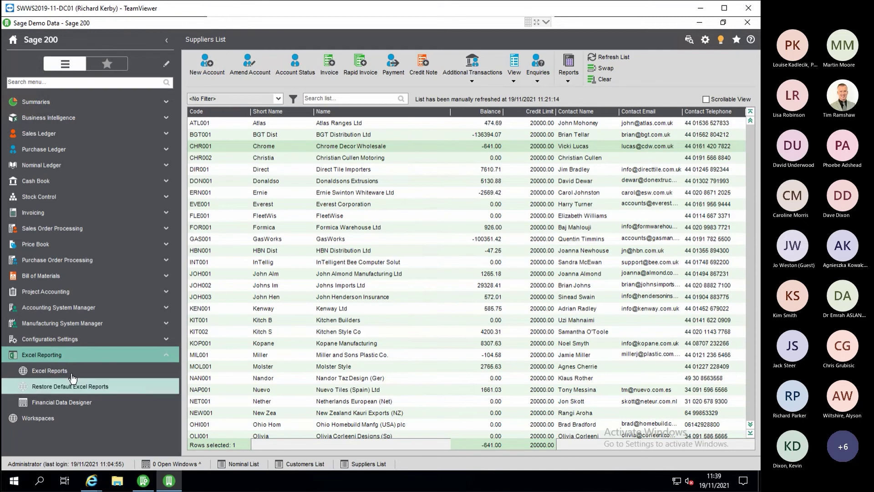
pyautogui.click(69, 372)
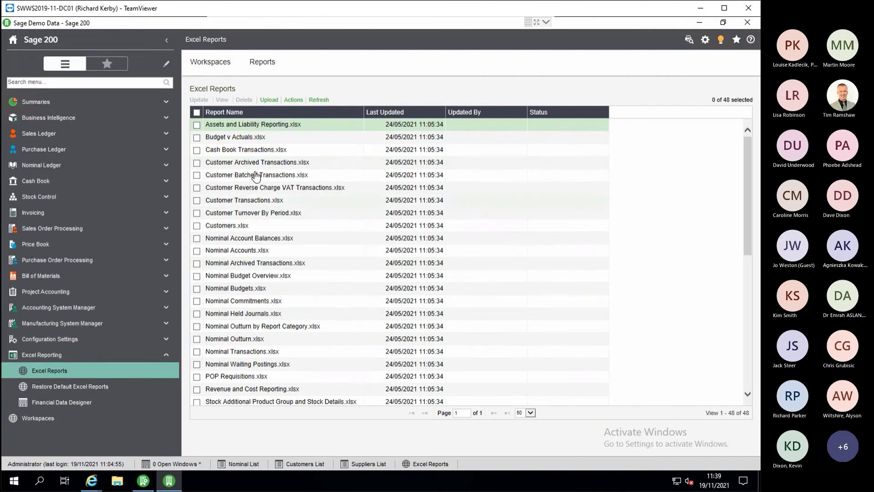
# Look through the available Excel reports and select Stock Movements.xlsx.
pyautogui.scroll(-8, 255, 340)
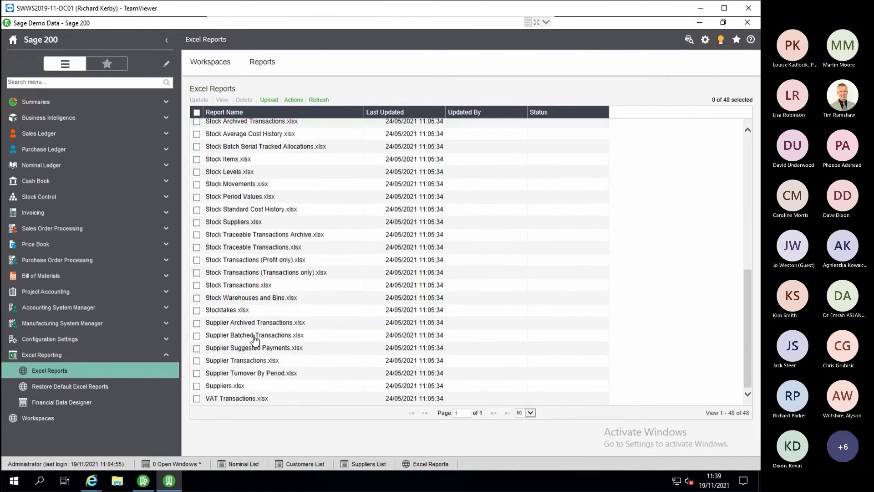
pyautogui.scroll(8, 254, 340)
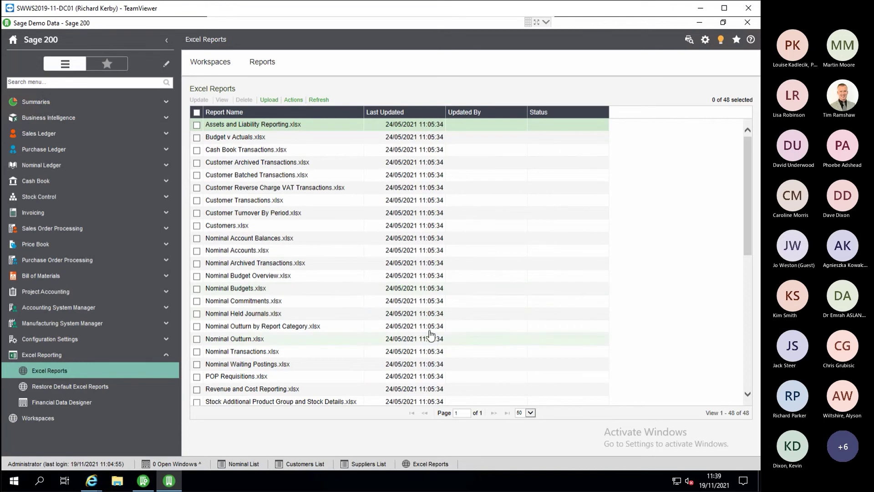
pyautogui.scroll(-6, 323, 355)
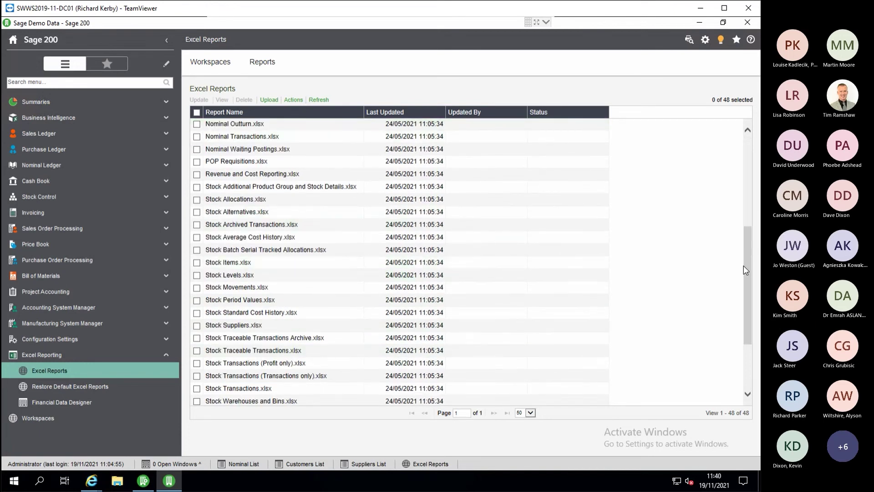
pyautogui.moveTo(747, 267); pyautogui.dragTo(746, 302)
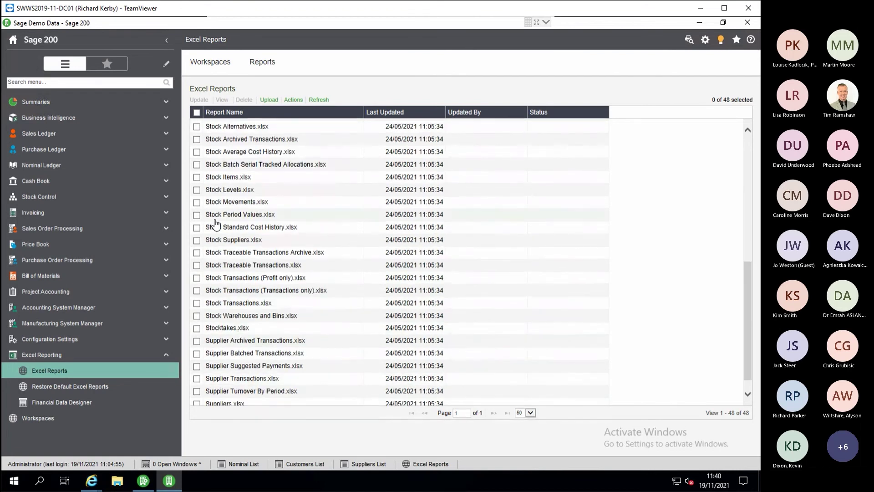
pyautogui.click(197, 202)
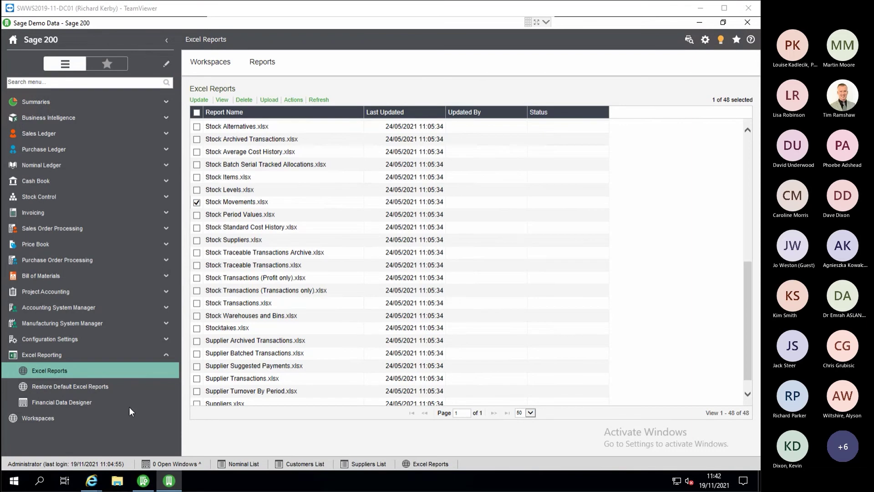
# Switch to Internet Explorer, close the Sage 200 Services page, and return to the Customer List page.
pyautogui.click(92, 480)
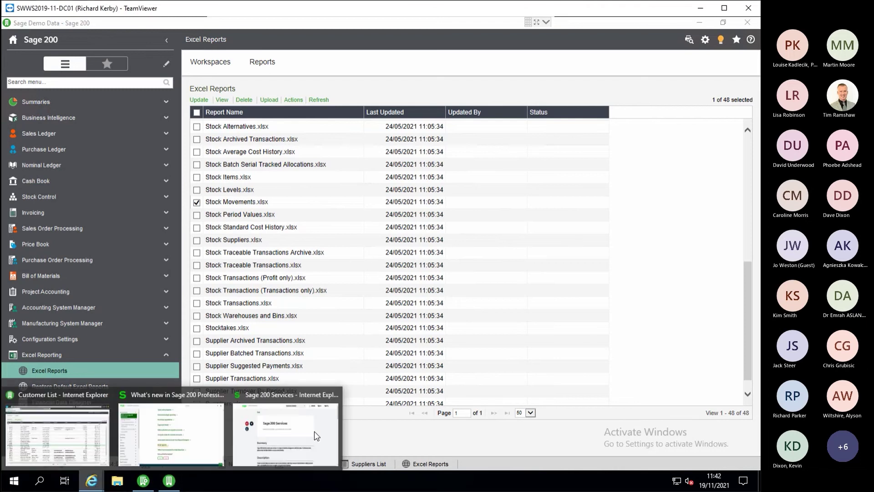
pyautogui.click(293, 432)
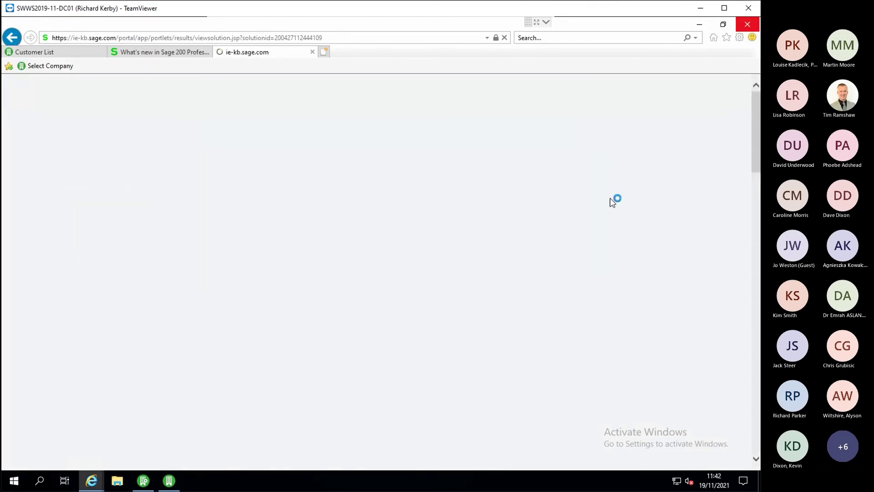
pyautogui.click(312, 53)
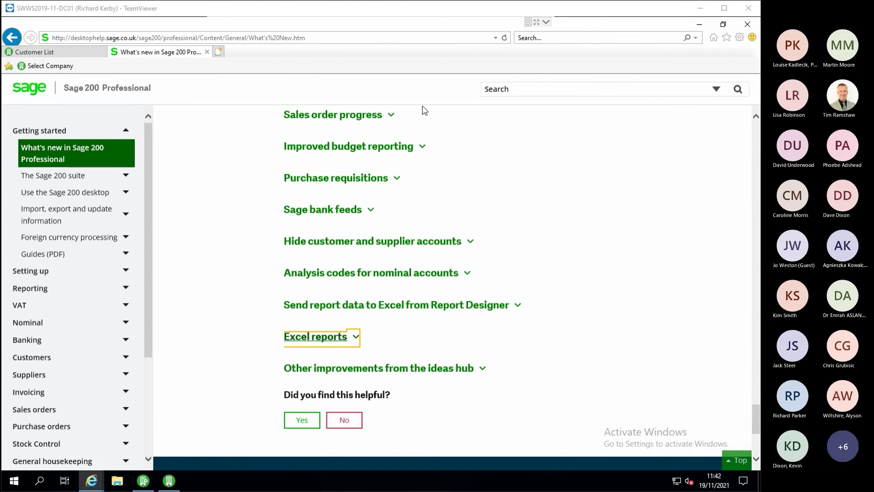
pyautogui.click(67, 53)
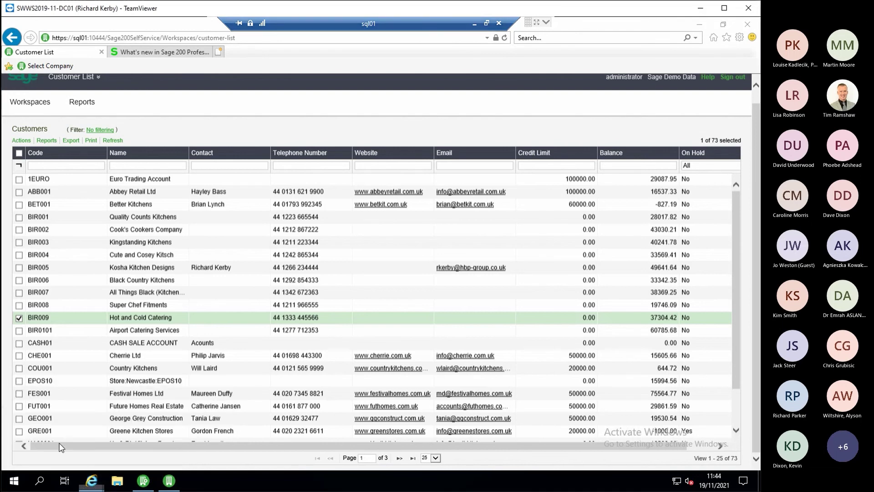
pyautogui.click(218, 52)
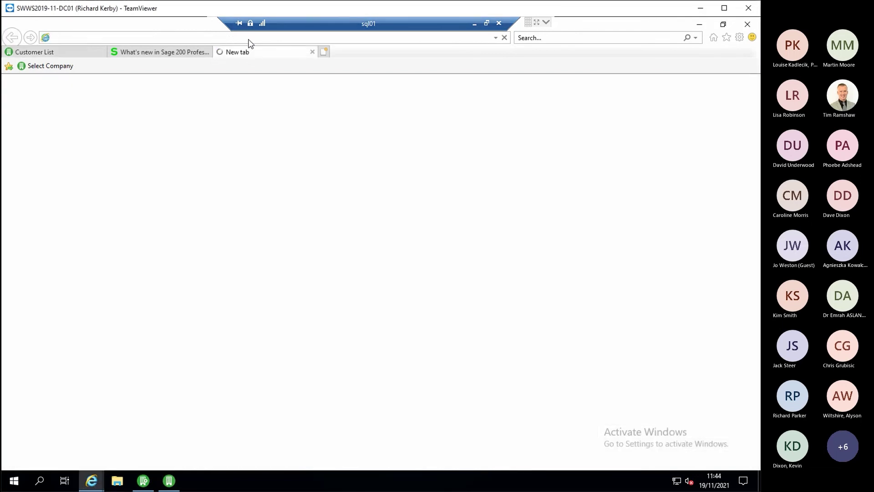
pyautogui.write('https://my.sage.co.uk/public/help.aspx#/roadmap/sage-200')
pyautogui.press('Return')
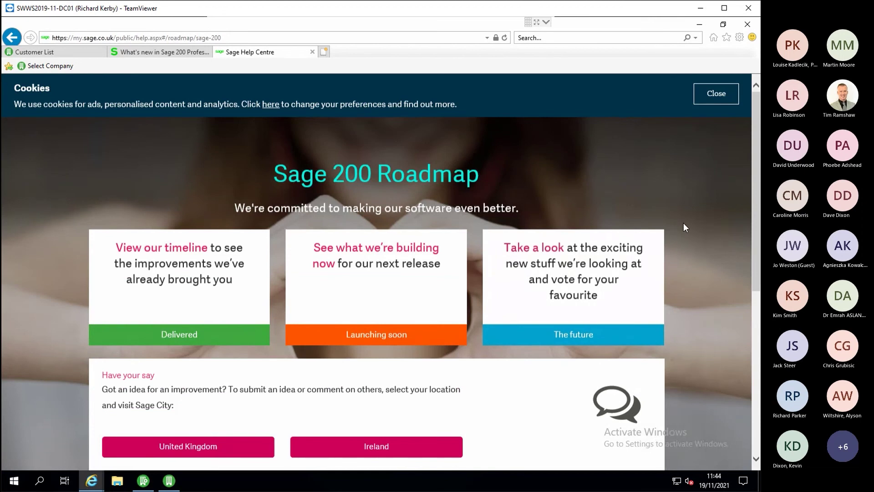
pyautogui.scroll(-1, 683, 222)
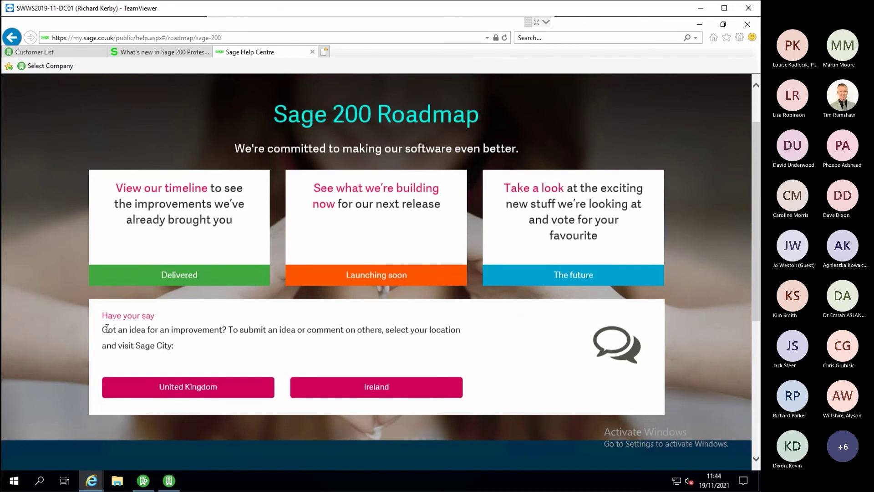
# Open the United Kingdom Sage City ideas hub from the roadmap and browse the submitted Sage 200 ideas.
pyautogui.click(173, 391)
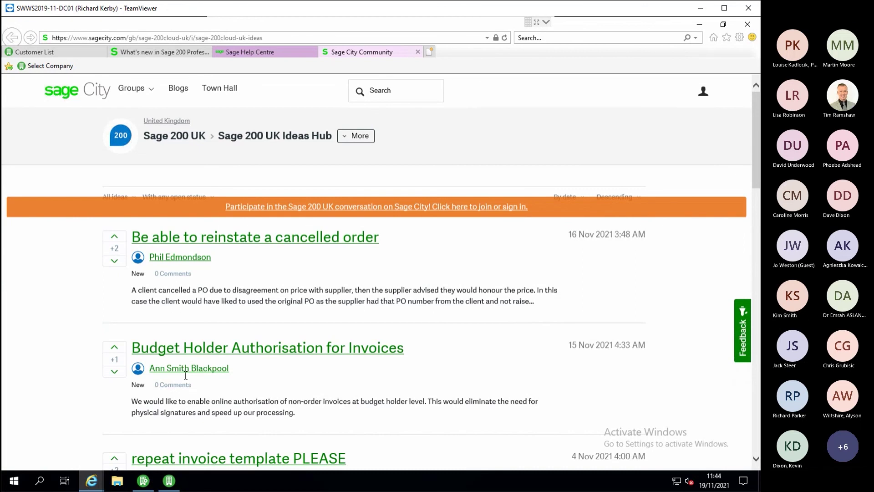
pyautogui.scroll(-10, 186, 375)
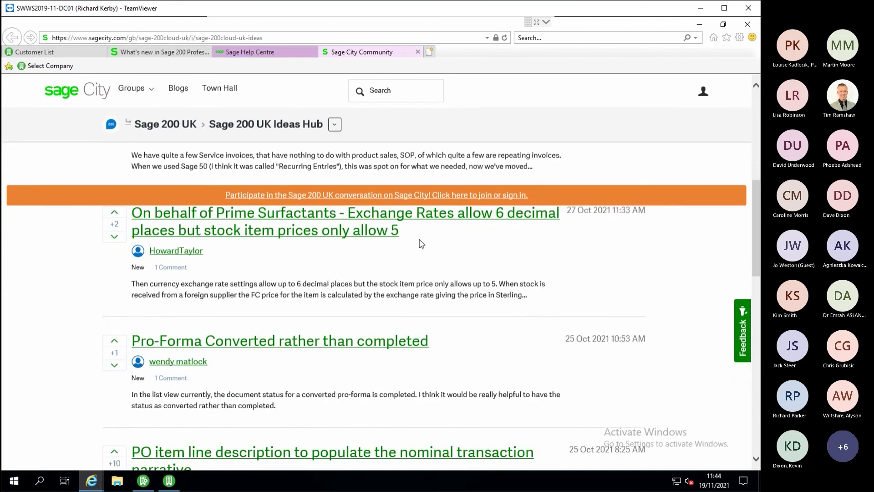
pyautogui.scroll(6, 364, 168)
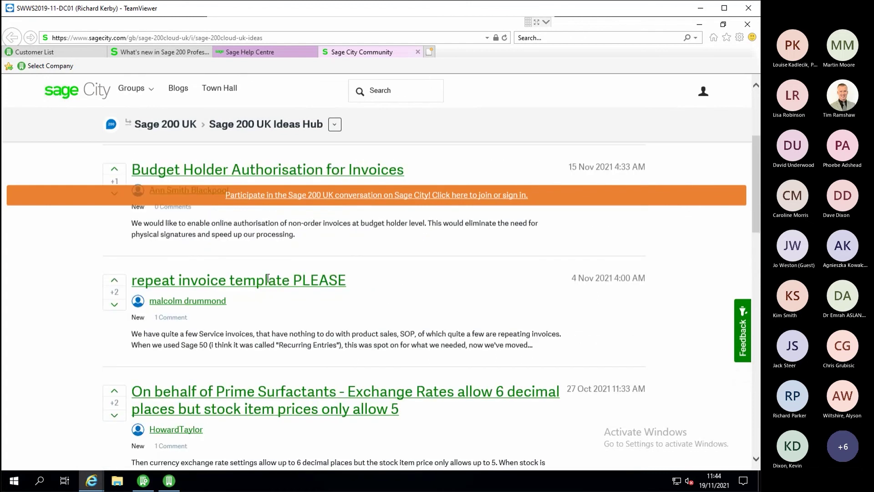
pyautogui.scroll(-4, 337, 383)
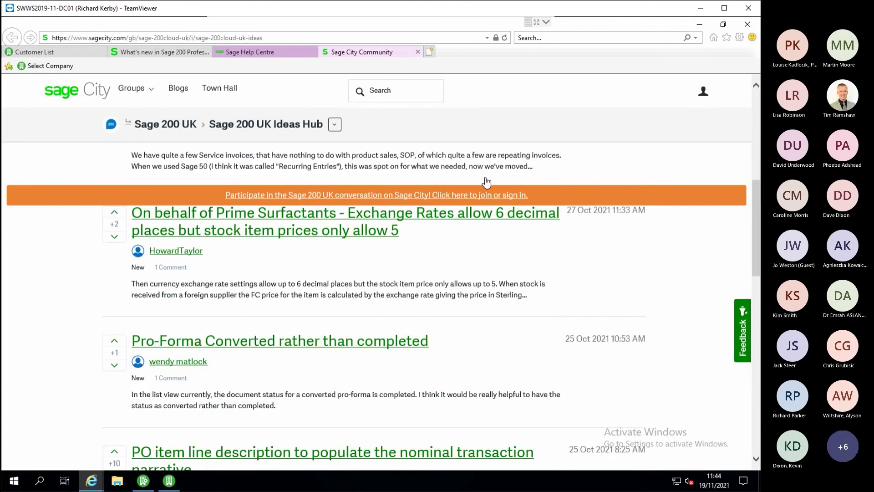
pyautogui.scroll(-3, 347, 306)
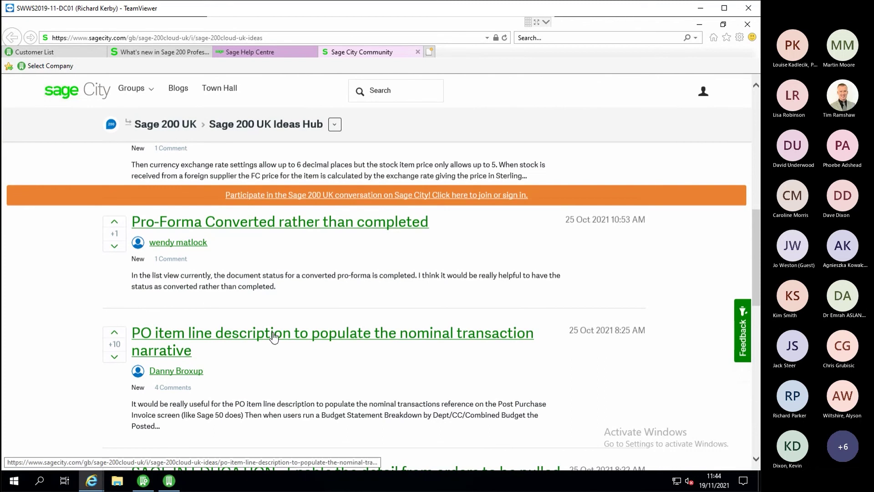
# Read through the October 2021 submissions in the Sage 200 UK Ideas Hub and return to the newest ideas.
pyautogui.scroll(-5, 310, 339)
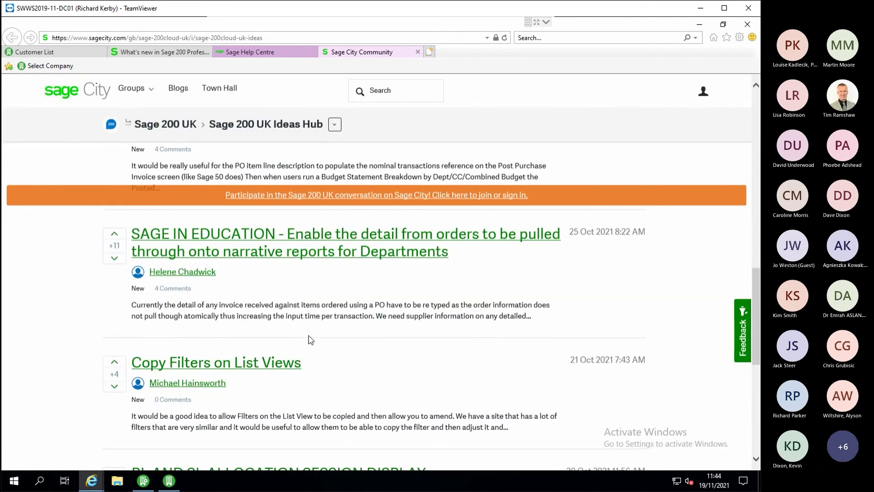
pyautogui.scroll(-4, 306, 339)
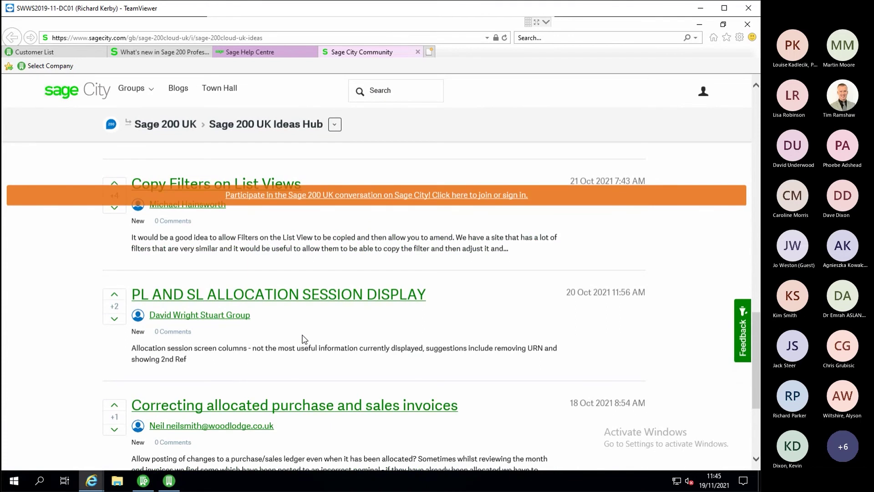
pyautogui.scroll(3, 302, 342)
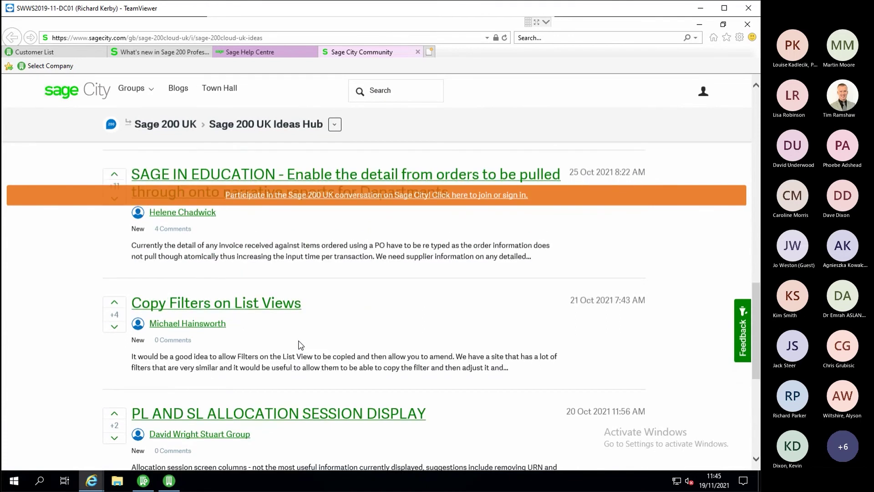
pyautogui.scroll(3, 300, 344)
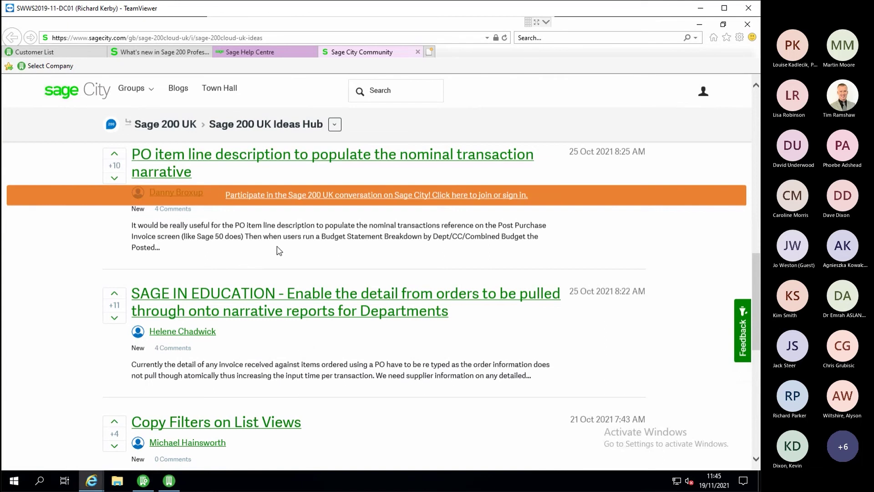
pyautogui.scroll(4, 269, 285)
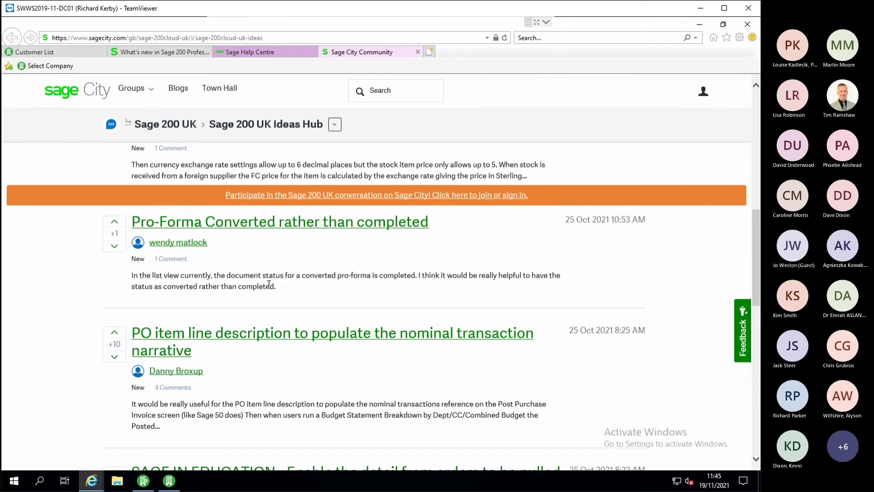
pyautogui.scroll(10, 260, 296)
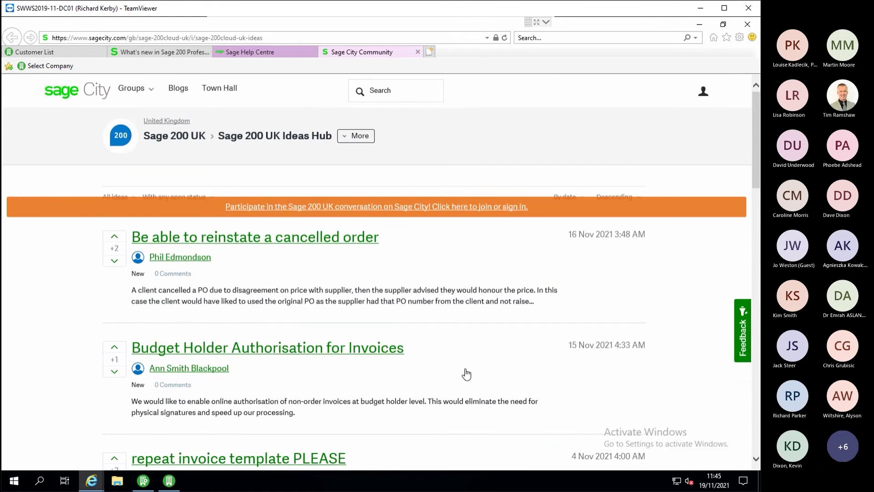
# Switch to the What's new in Sage 200 Professional page and look back through its 2019 and 2020 release notes.
pyautogui.click(154, 52)
pyautogui.click(67, 53)
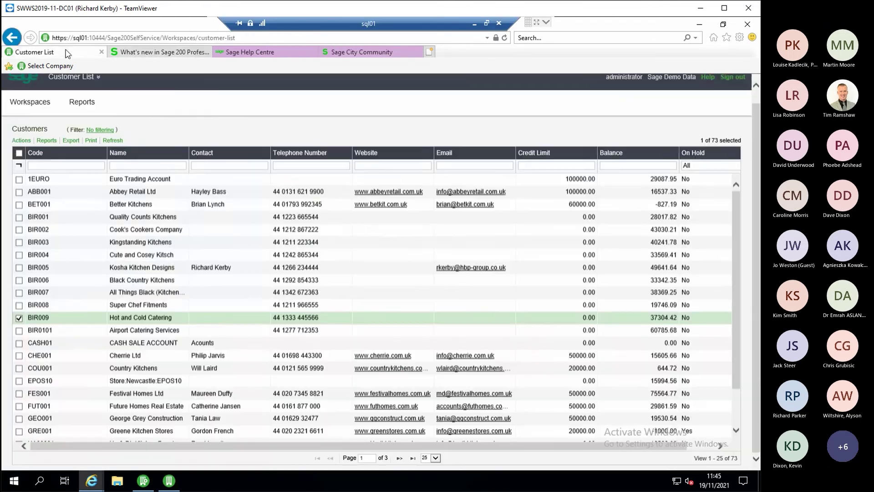
pyautogui.click(154, 52)
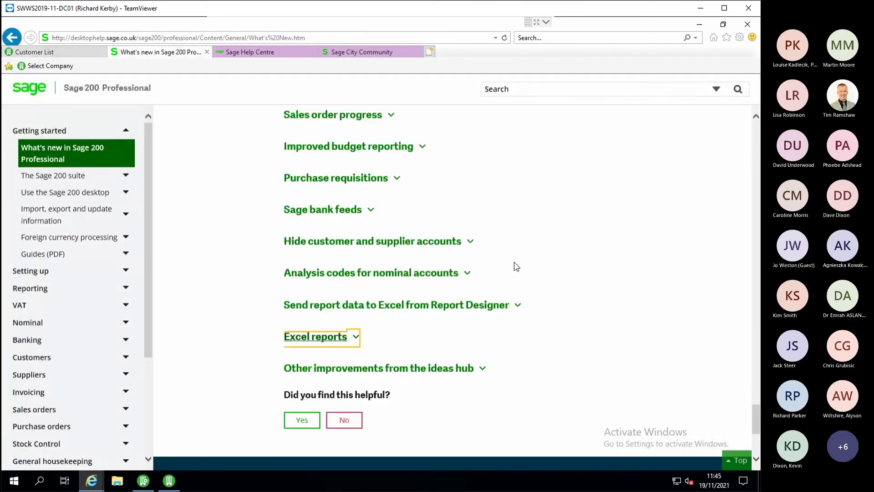
pyautogui.scroll(20, 517, 266)
pyautogui.scroll(7, 515, 268)
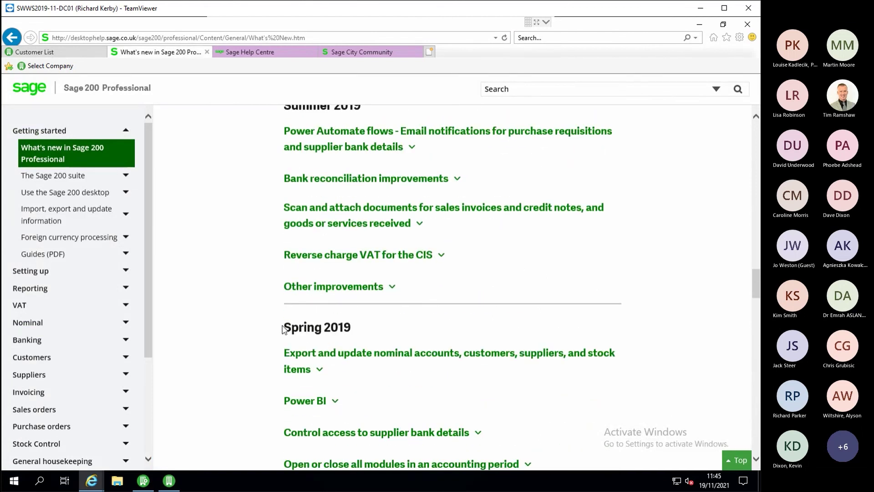
pyautogui.scroll(10, 385, 327)
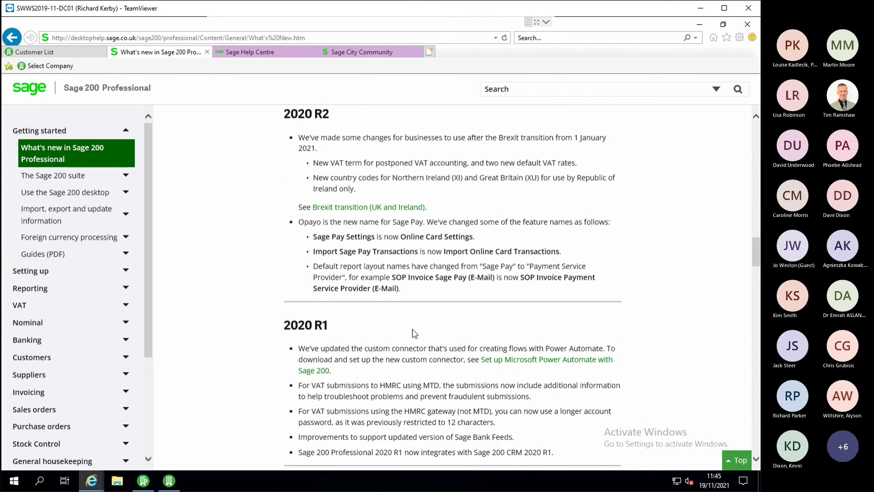
# Expand the Reverse charge VAT for the CIS topic under Summer 2019 and read its details.
pyautogui.scroll(-7, 414, 333)
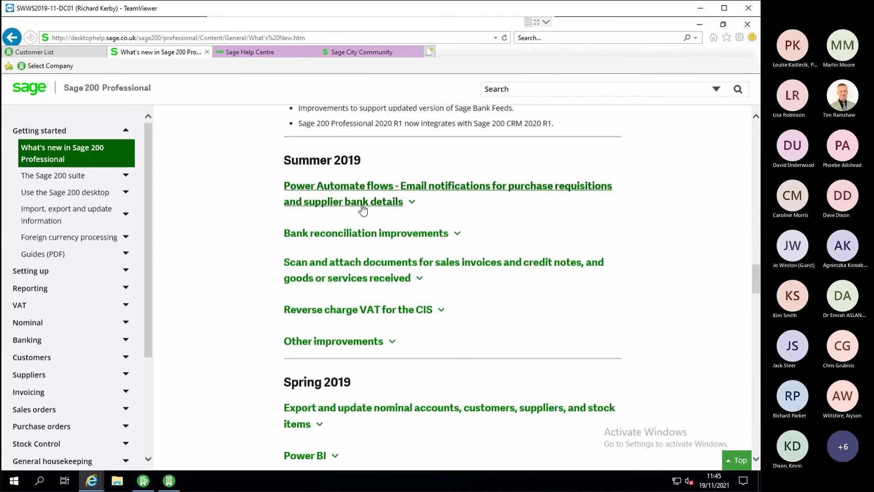
pyautogui.scroll(-1, 411, 254)
pyautogui.scroll(-1, 412, 254)
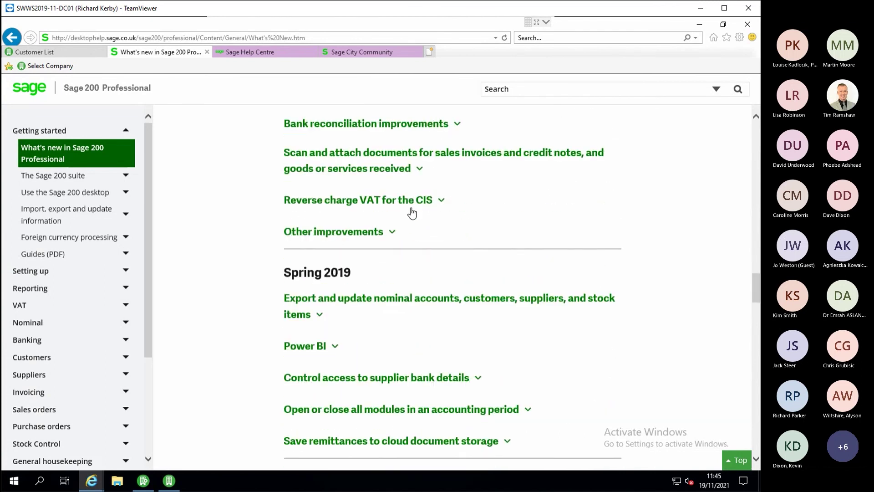
pyautogui.click(373, 201)
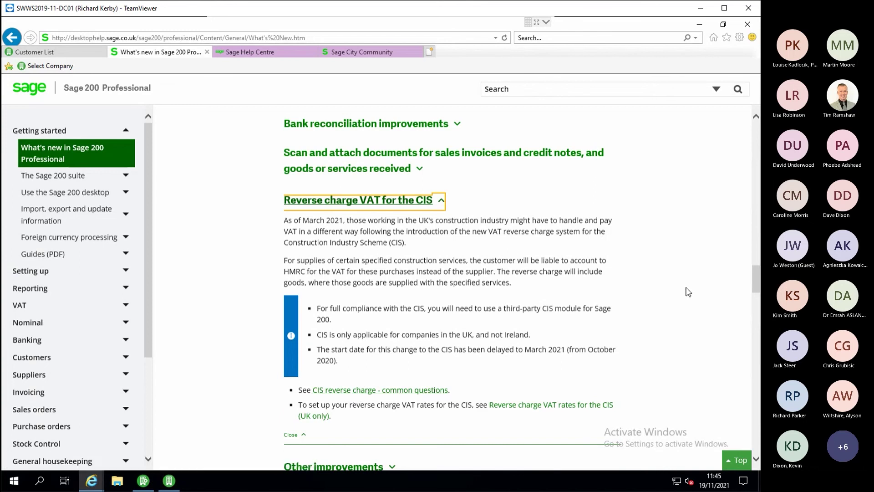
pyautogui.scroll(-1, 689, 296)
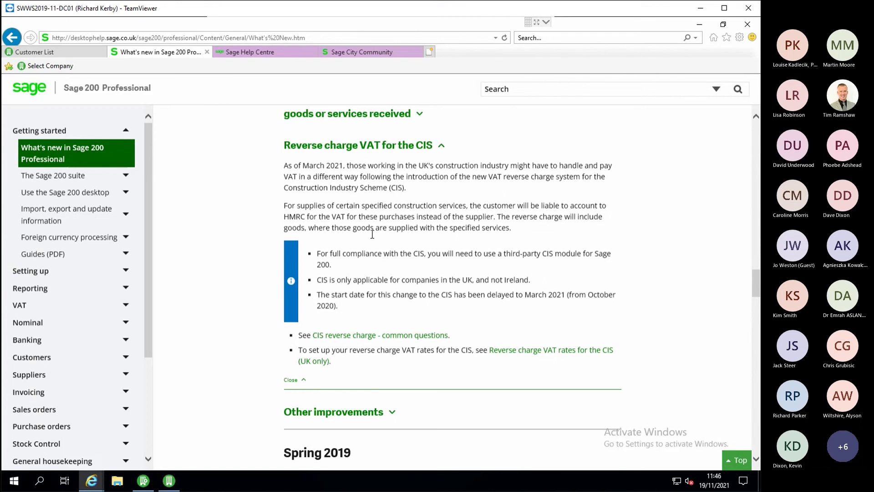
# Review the 2020 R2 and 2020 R1 release notes above the Summer 2019 section.
pyautogui.scroll(12, 374, 234)
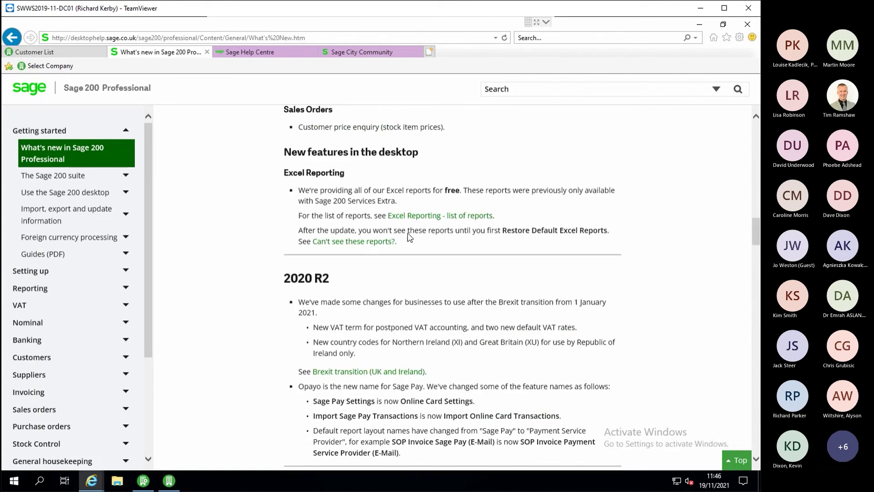
pyautogui.scroll(-6, 354, 271)
pyautogui.scroll(-2, 354, 272)
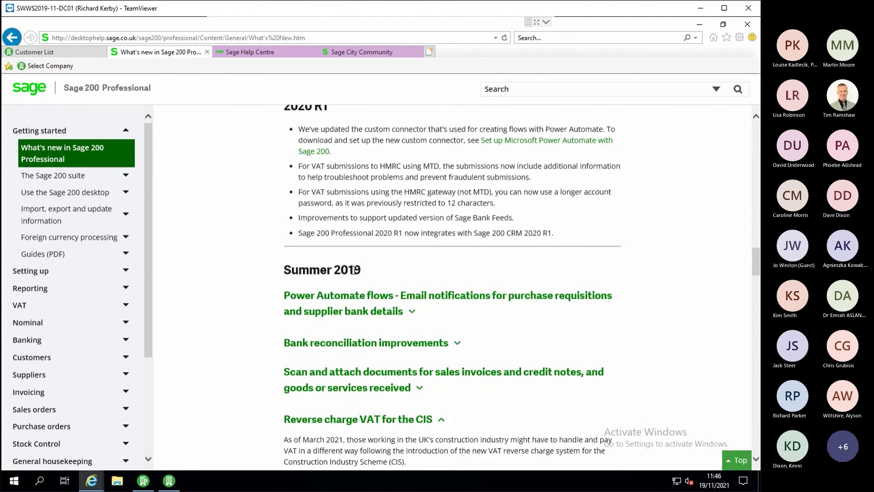